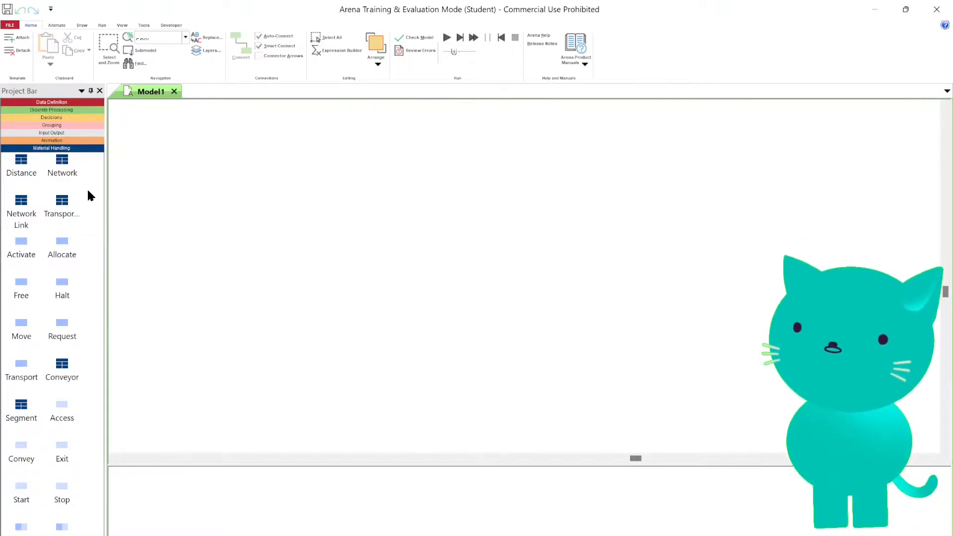
Place a Create module from the Discrete Processing modules in the upper part of the empty model
left_click(64, 109)
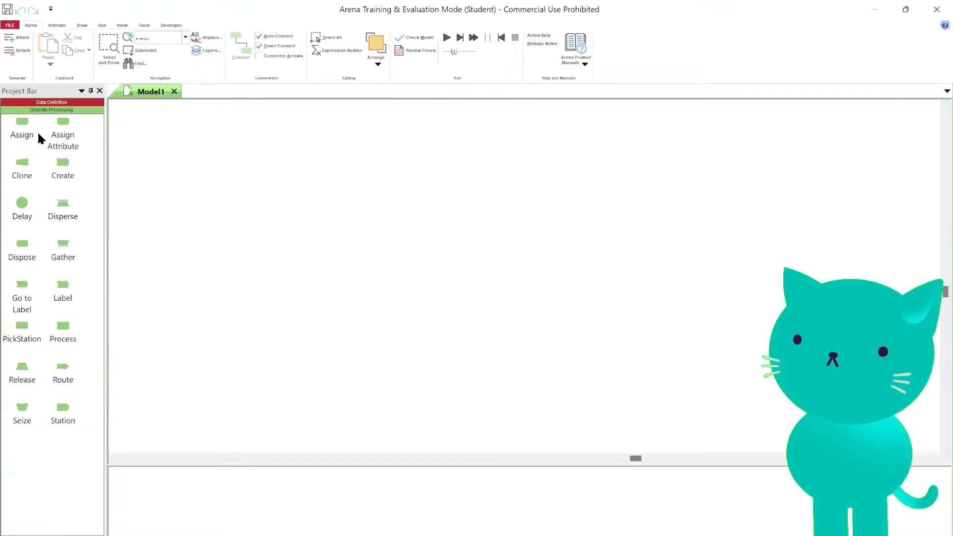
left_click_drag(56, 163, 156, 167)
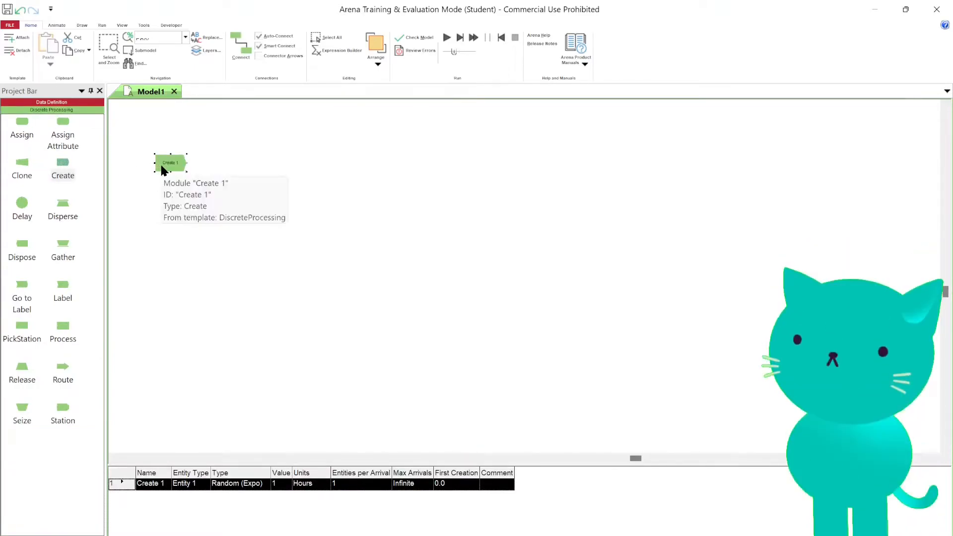
scroll(156, 165, "up", 3)
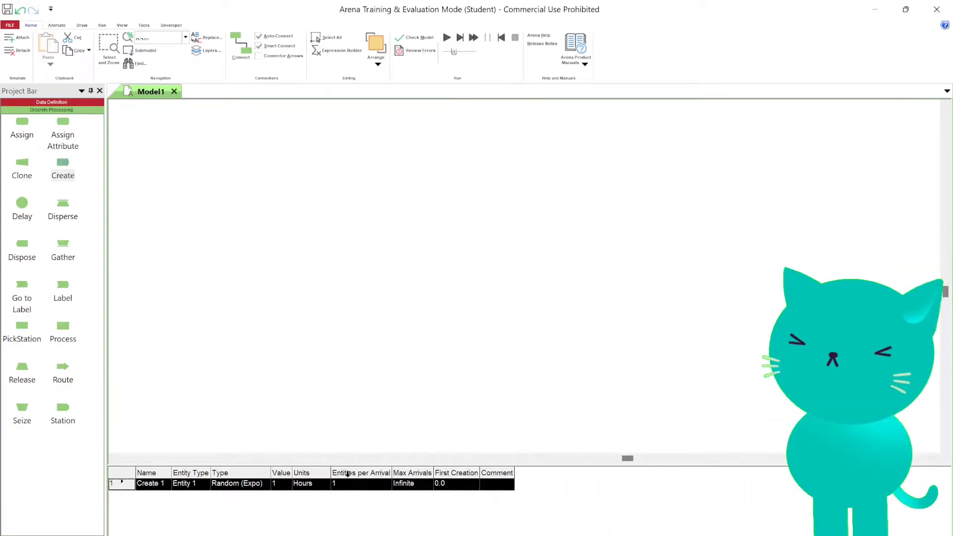
left_click_drag(629, 459, 598, 459)
left_click_drag(212, 109, 203, 220)
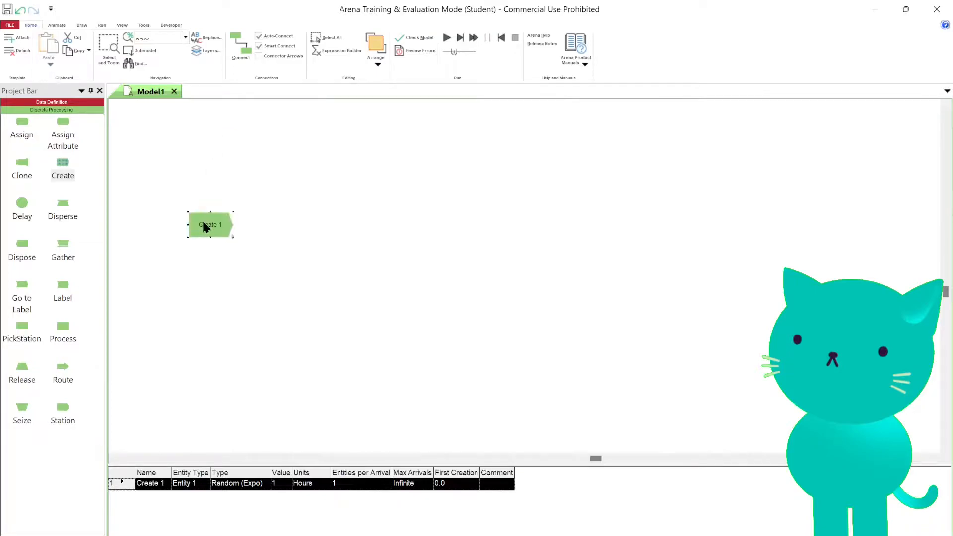
scroll(203, 219, "up", 1)
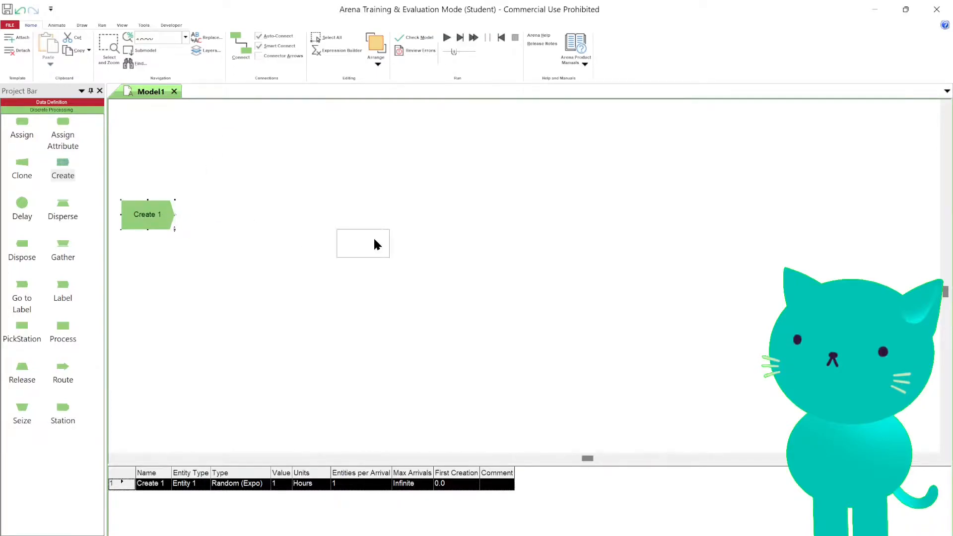
scroll(375, 243, "up", 3)
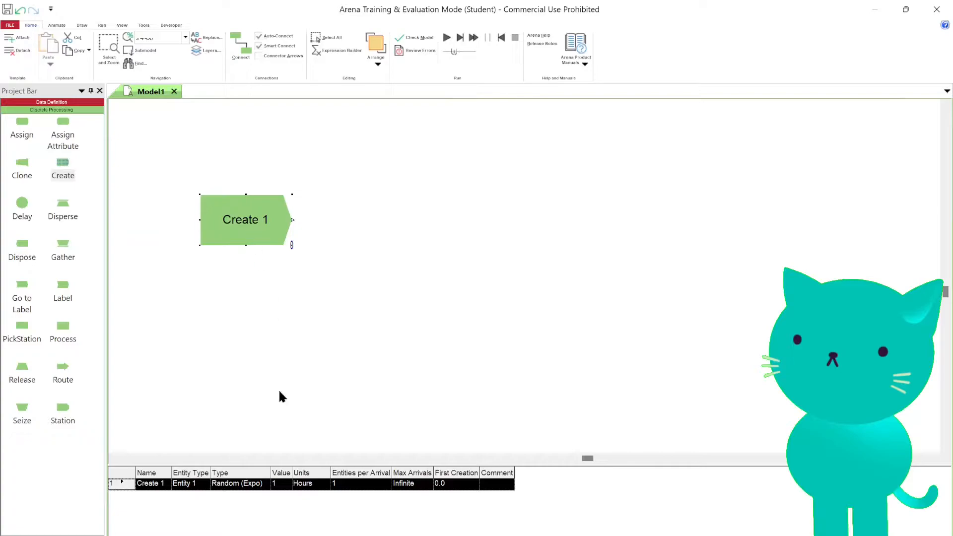
Set the Create module's time between arrivals to a value of 10 with Minutes as units
double_click(245, 237)
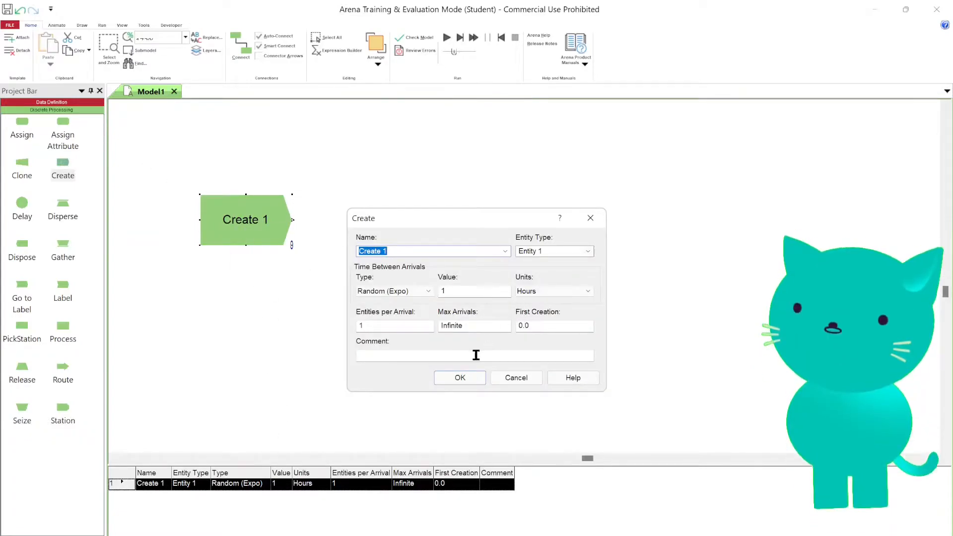
left_click(437, 291)
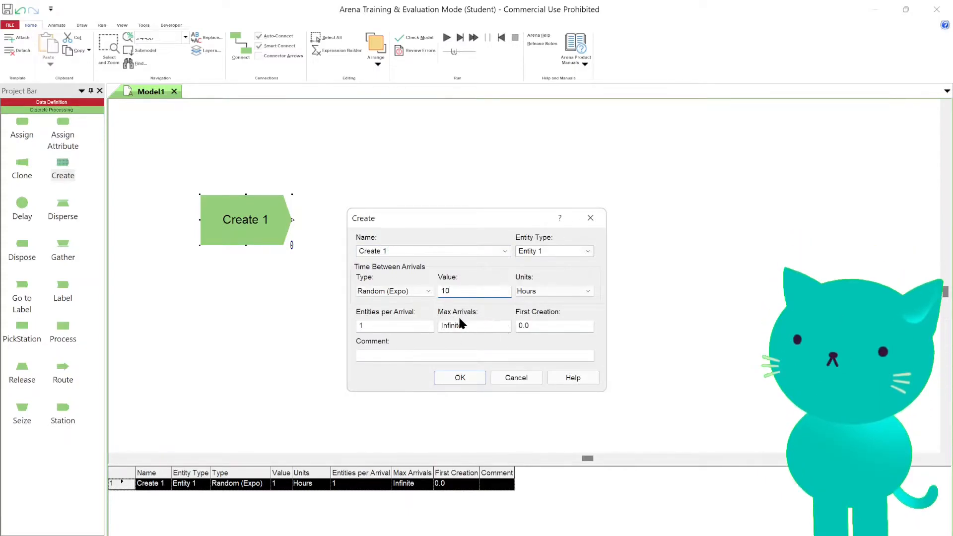
left_click(547, 291)
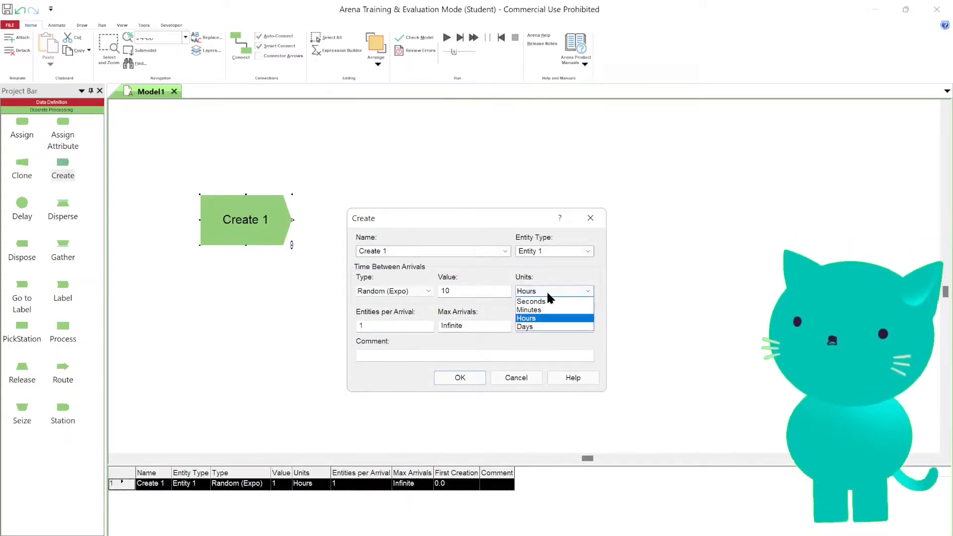
left_click(546, 311)
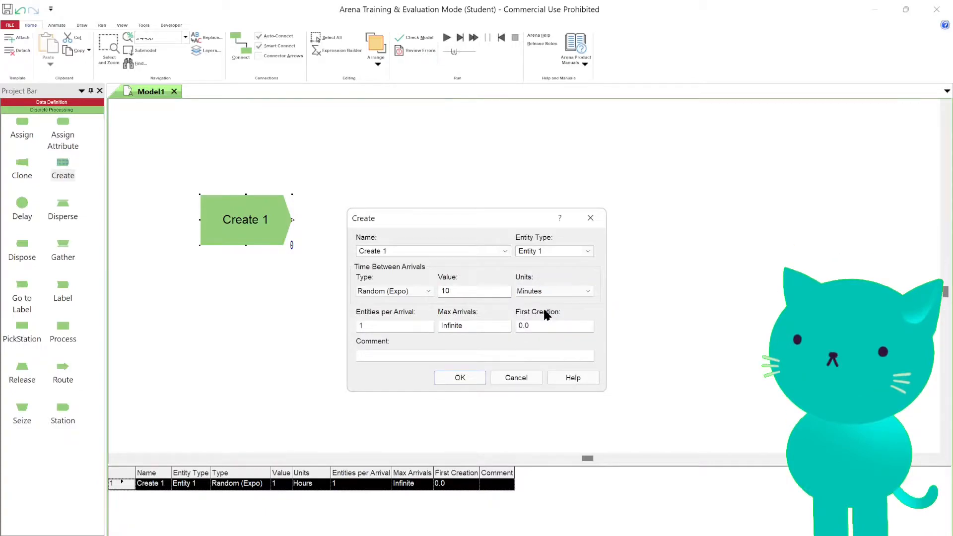
left_click(453, 380)
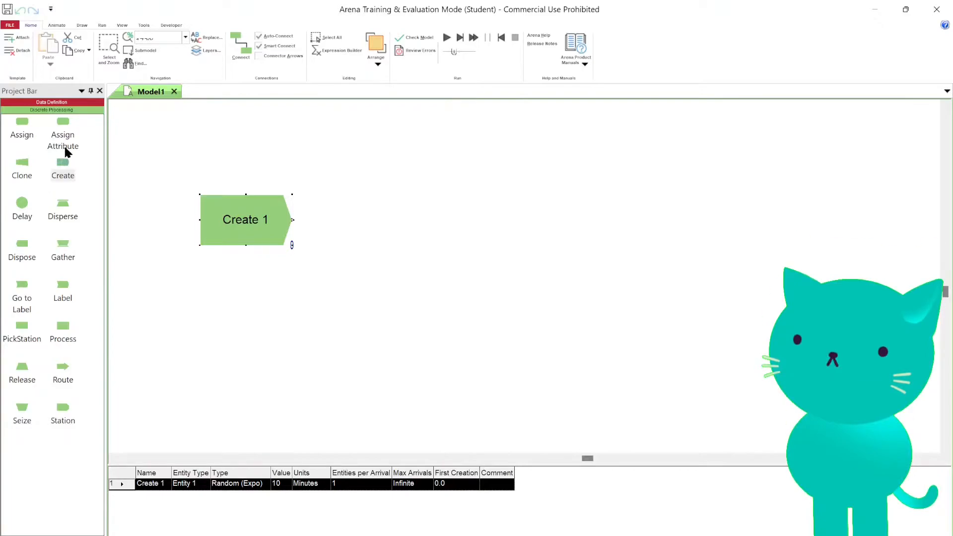
Add an Assign Attribute module after Create 1 and start a new attribute assignment in it
left_click_drag(64, 124, 350, 223)
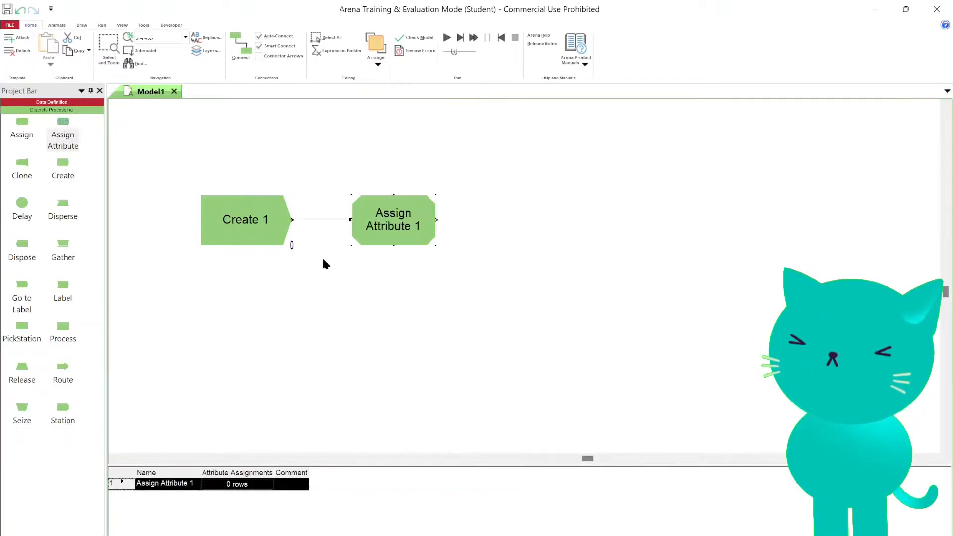
double_click(399, 228)
left_click(652, 281)
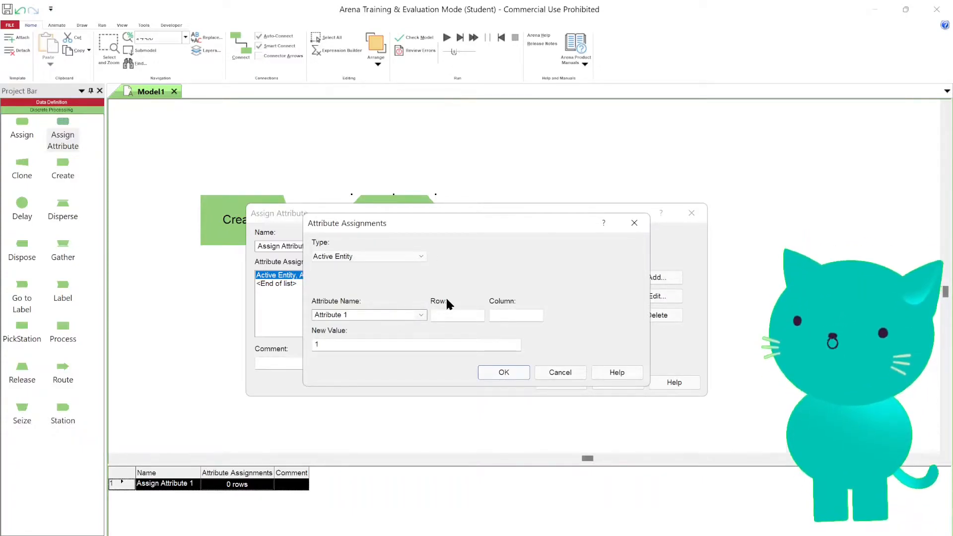
Build the Poisson expression POIS(5) as the new value of Attribute 1 and accept the assignment
left_click(396, 345)
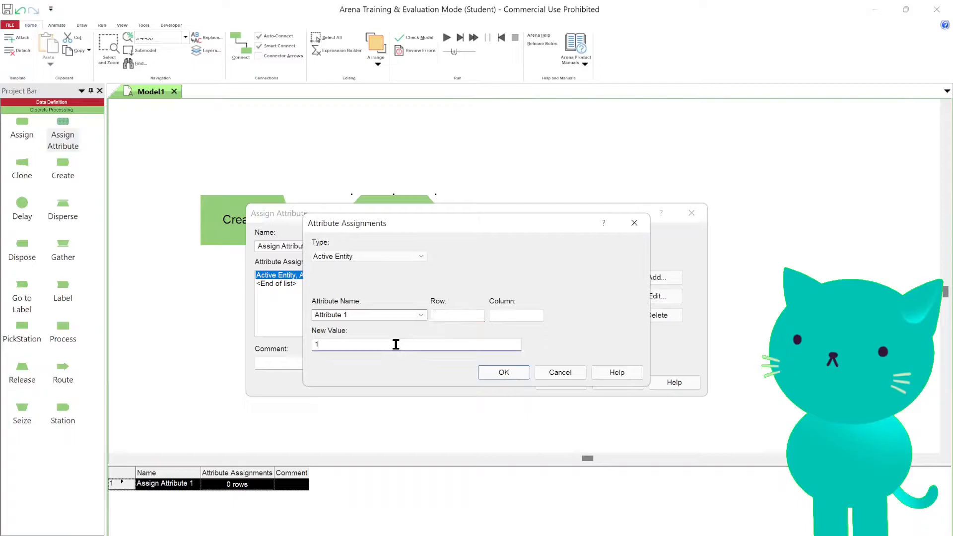
right_click(396, 344)
left_click(437, 455)
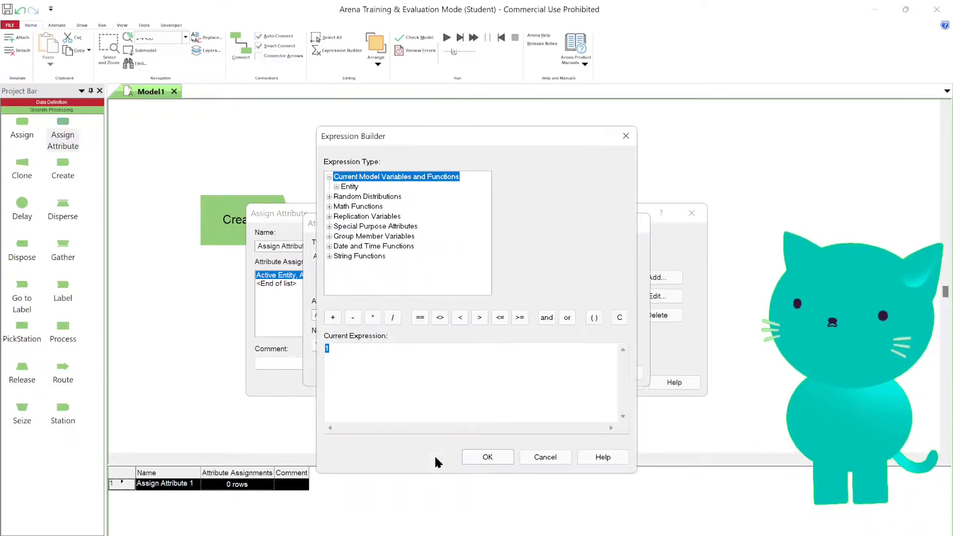
left_click(330, 197)
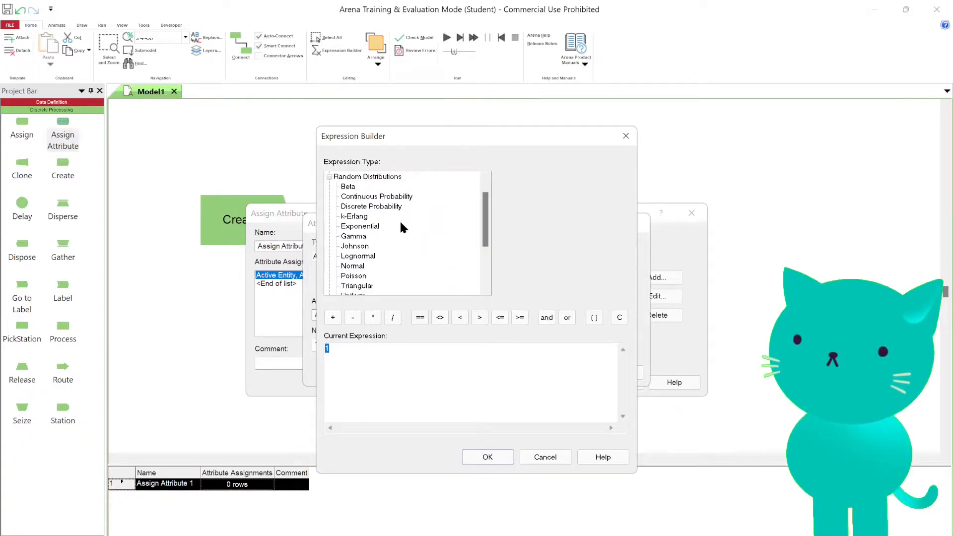
scroll(380, 266, "down", 2)
left_click(365, 228)
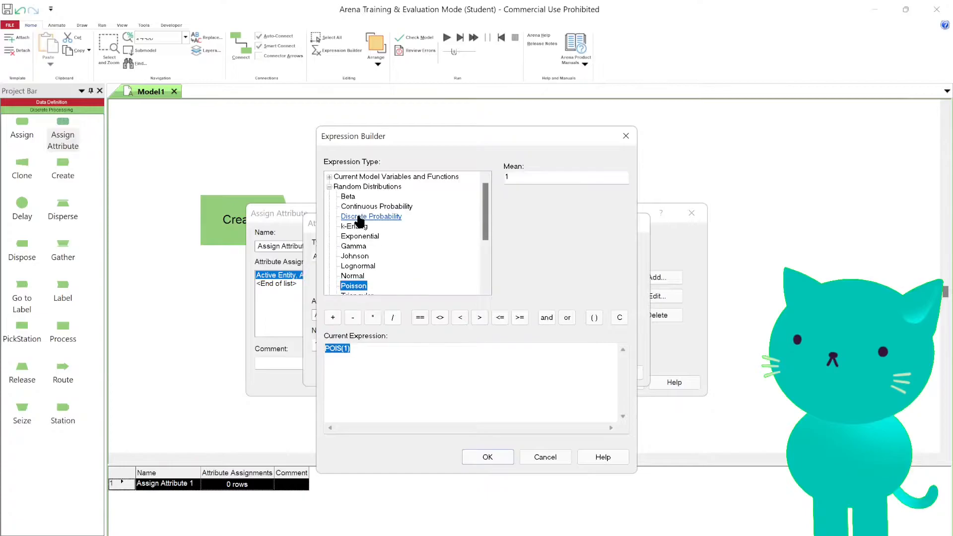
left_click(352, 347)
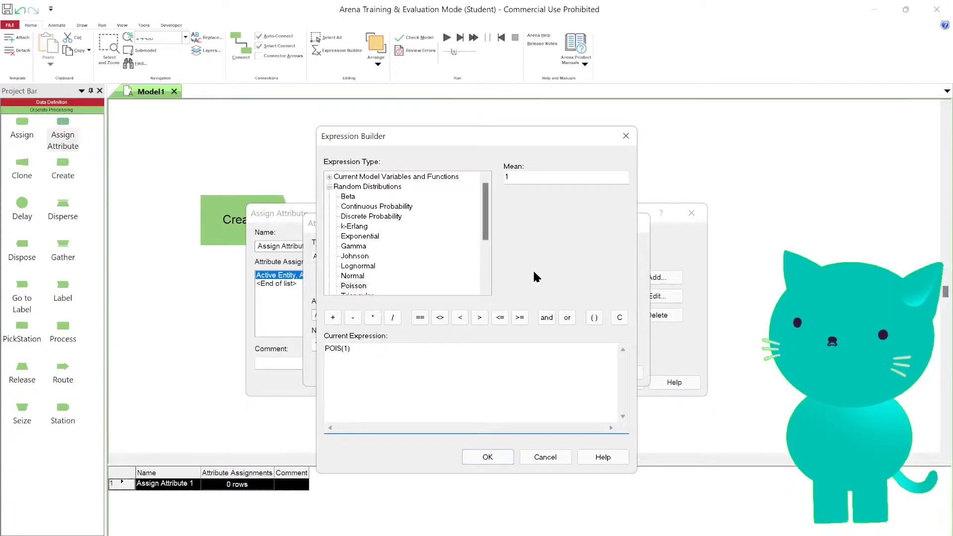
key("shift+Left")
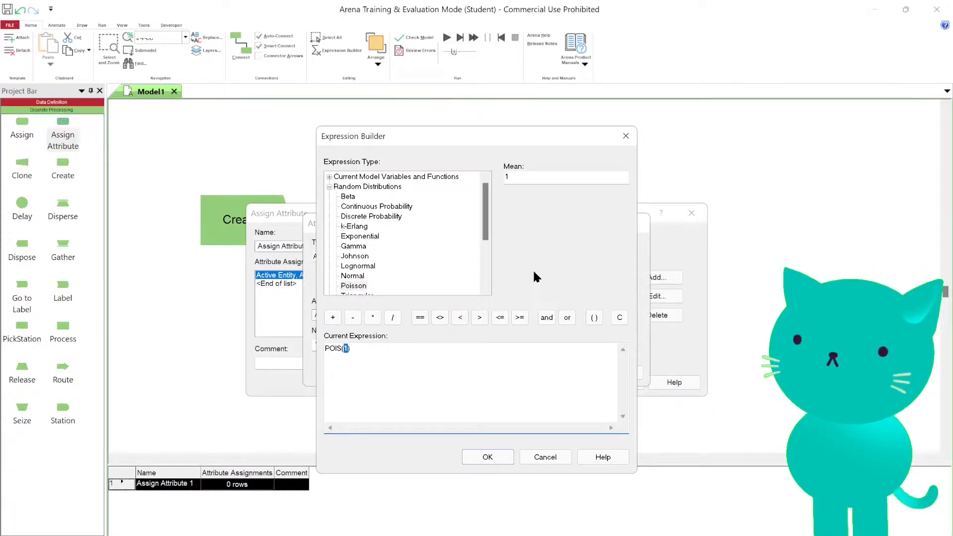
left_click(491, 457)
left_click(503, 373)
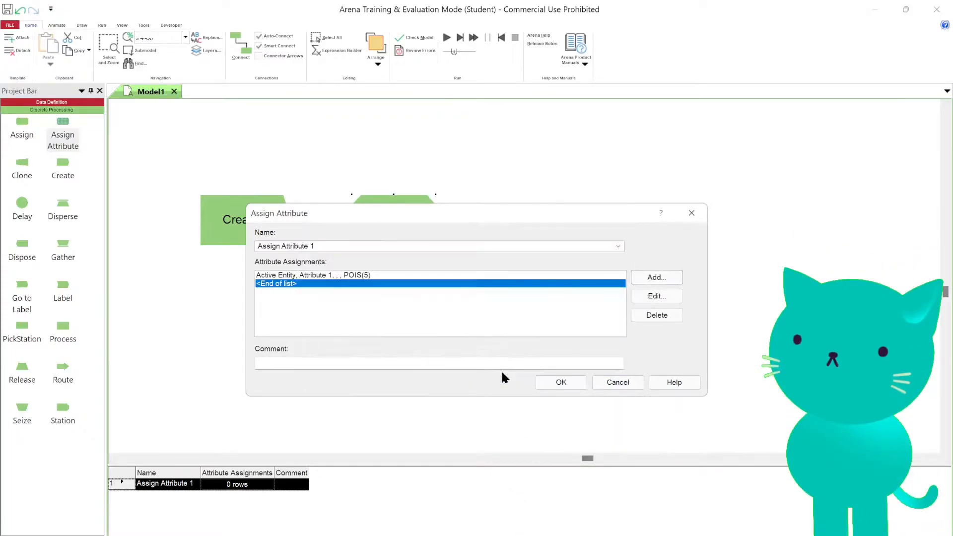
left_click(580, 387)
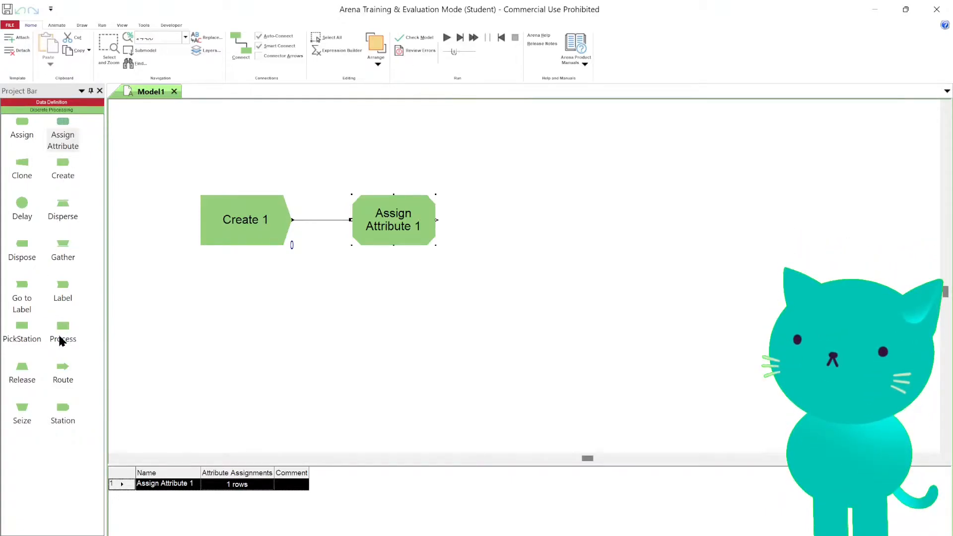
Place a Process module after Assign Attribute 1 and open its settings
left_click(74, 326)
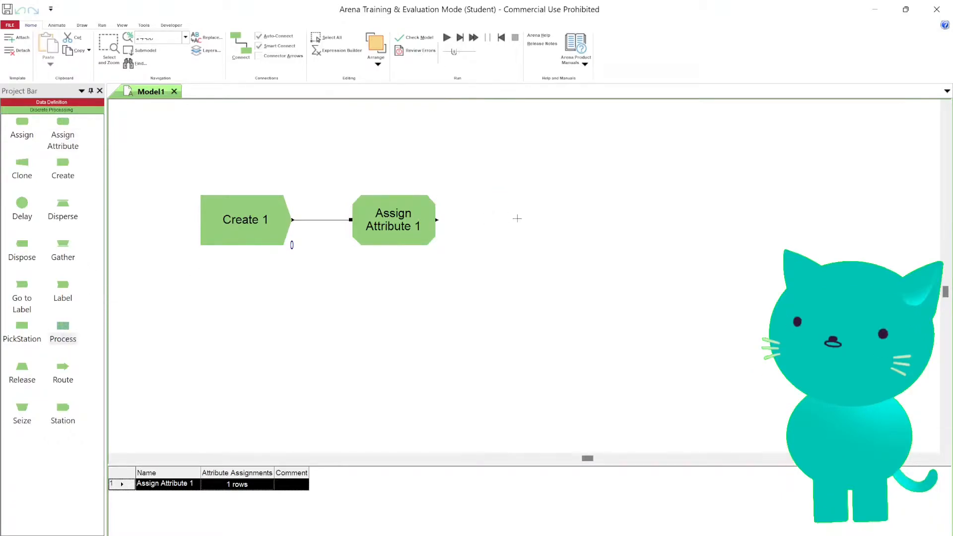
left_click(509, 217)
double_click(517, 219)
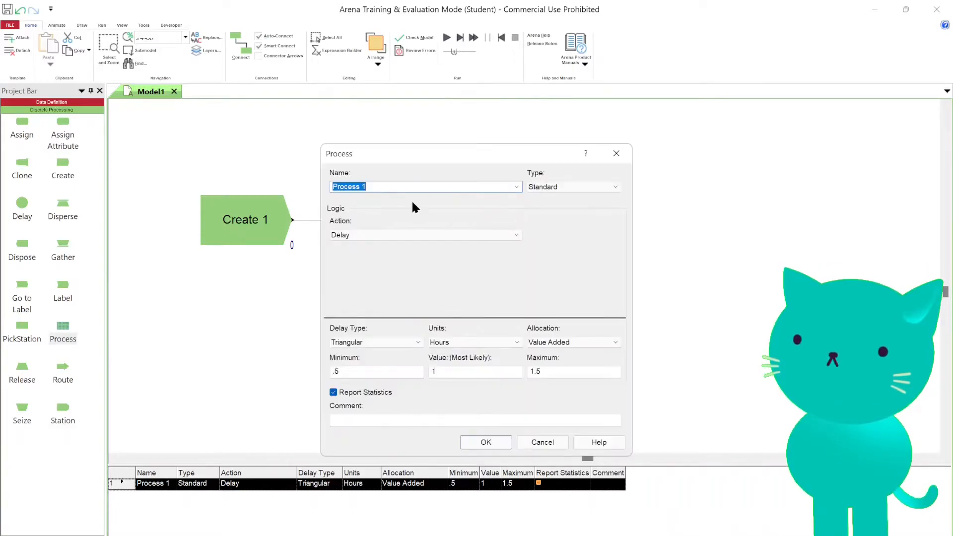
Set the process action to Seize Delay Release and add Resource 1 with 1 unit to seize
left_click(454, 238)
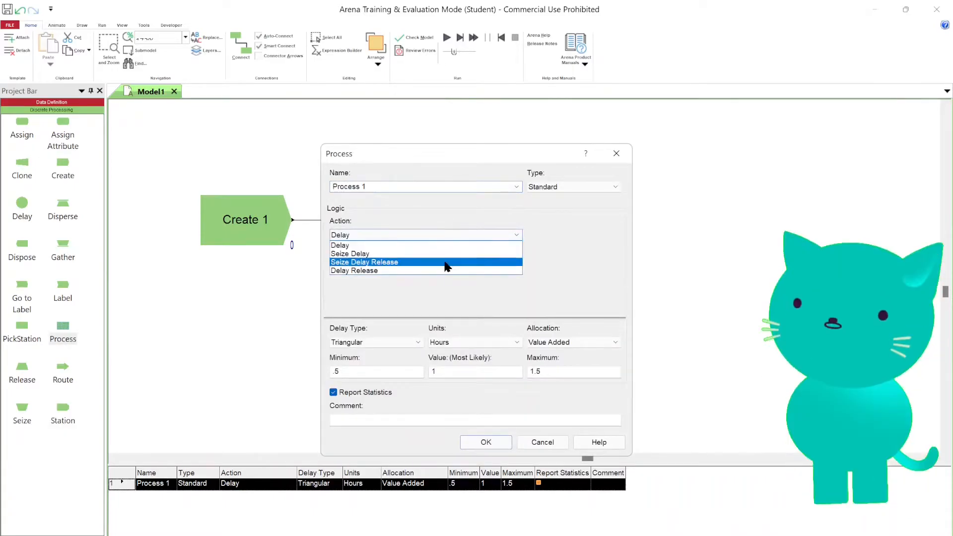
left_click(445, 264)
left_click(556, 266)
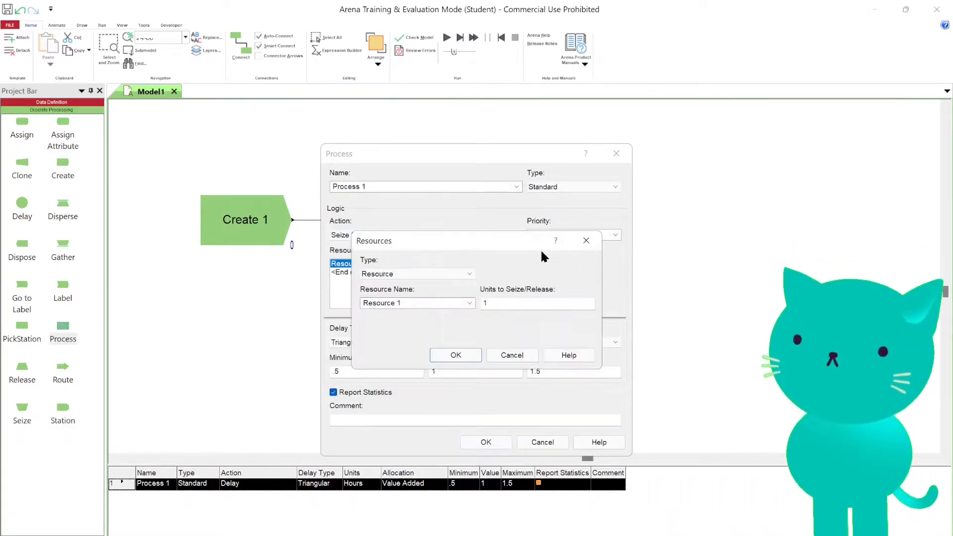
left_click(455, 355)
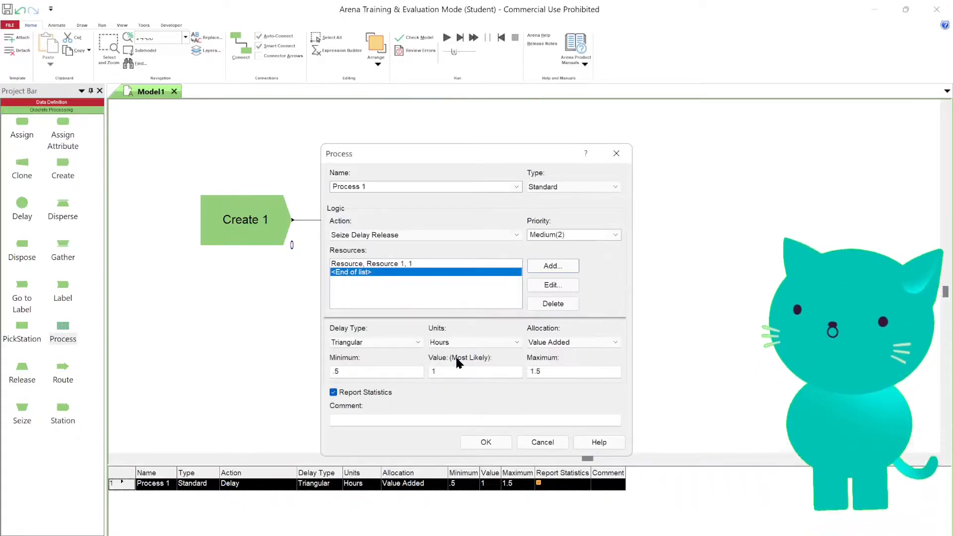
Set the process delay type to Expression and open the Expression Builder for the delay expression
left_click(420, 343)
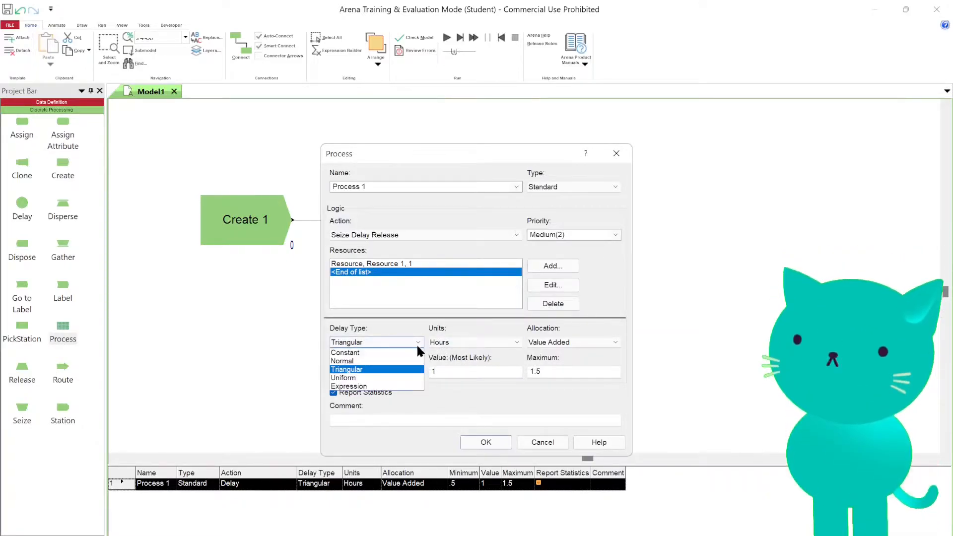
left_click(393, 387)
right_click(398, 368)
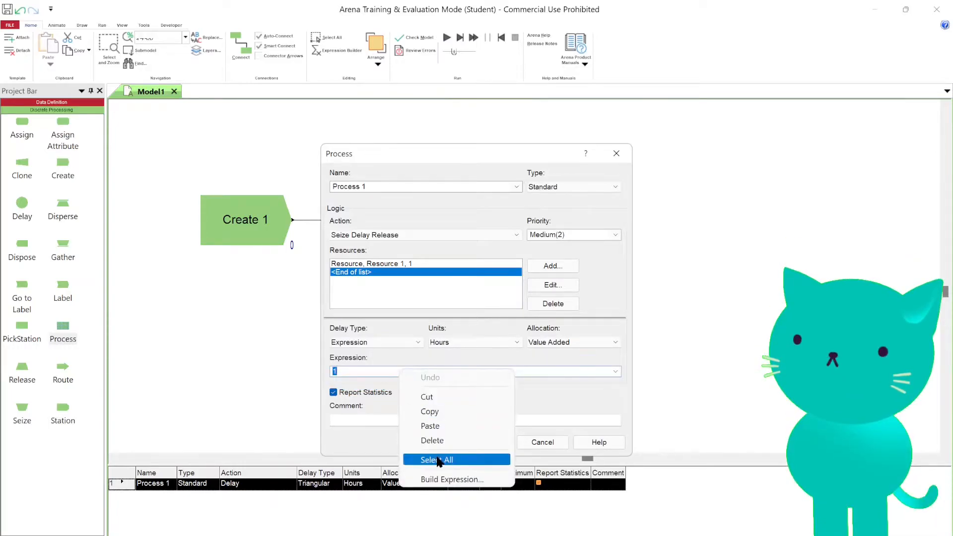
left_click(443, 479)
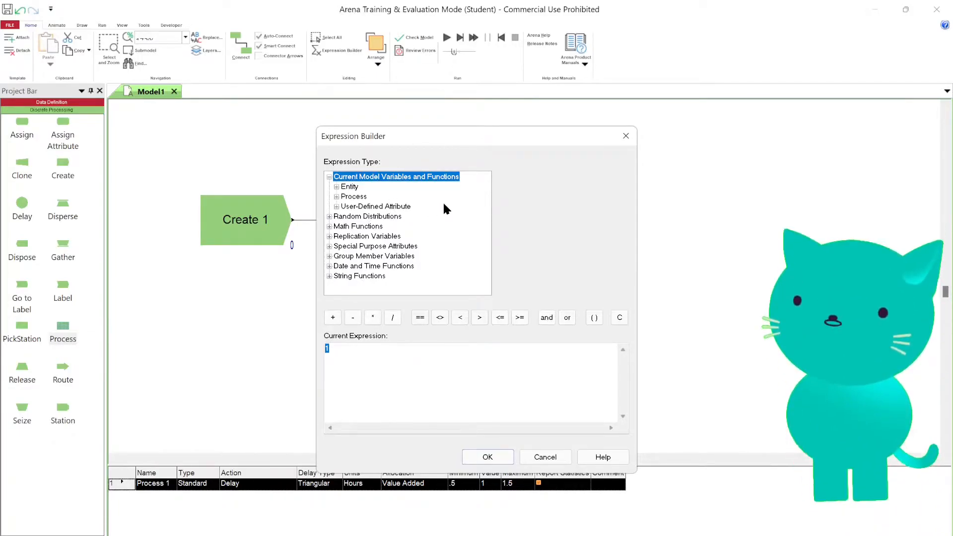
Insert the user-defined attribute value of Attribute 1 as the delay expression
left_click(337, 188)
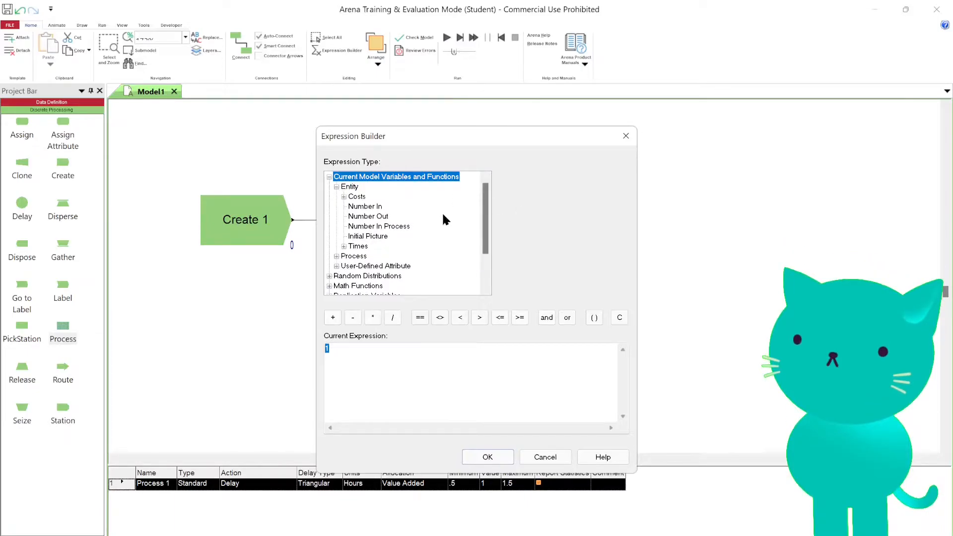
scroll(442, 211, "down", 2)
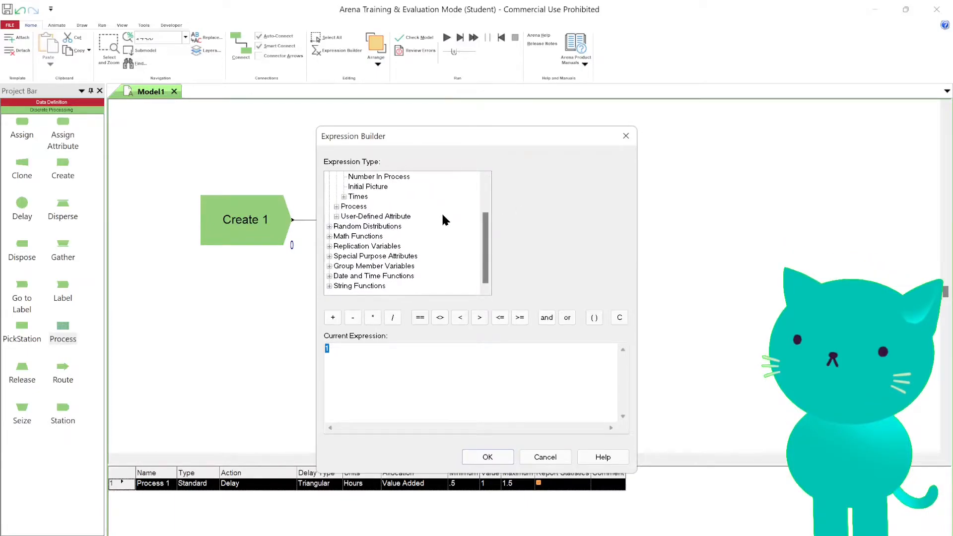
double_click(353, 216)
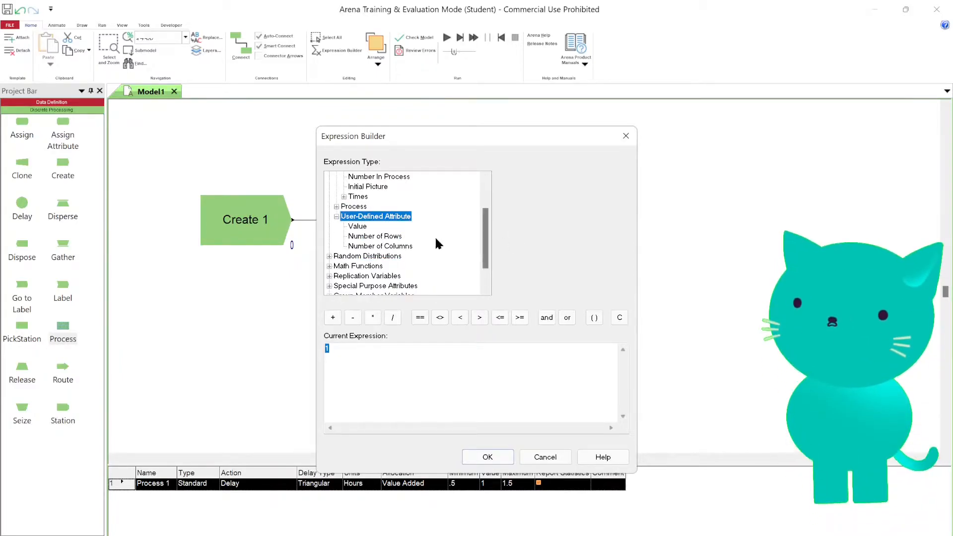
left_click(357, 227)
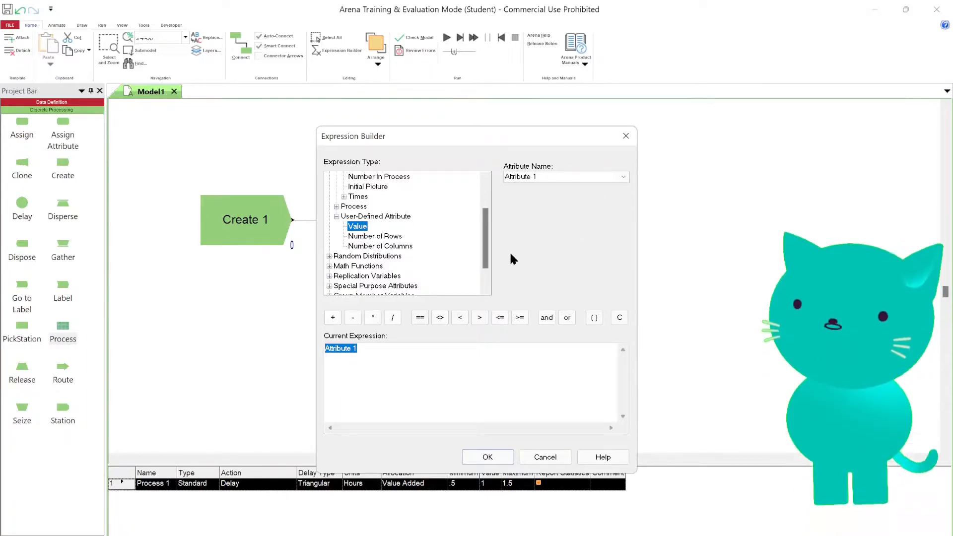
Extend the delay expression to (Attribute 1)*1+2 and confirm the Process 1 settings
left_click(430, 353)
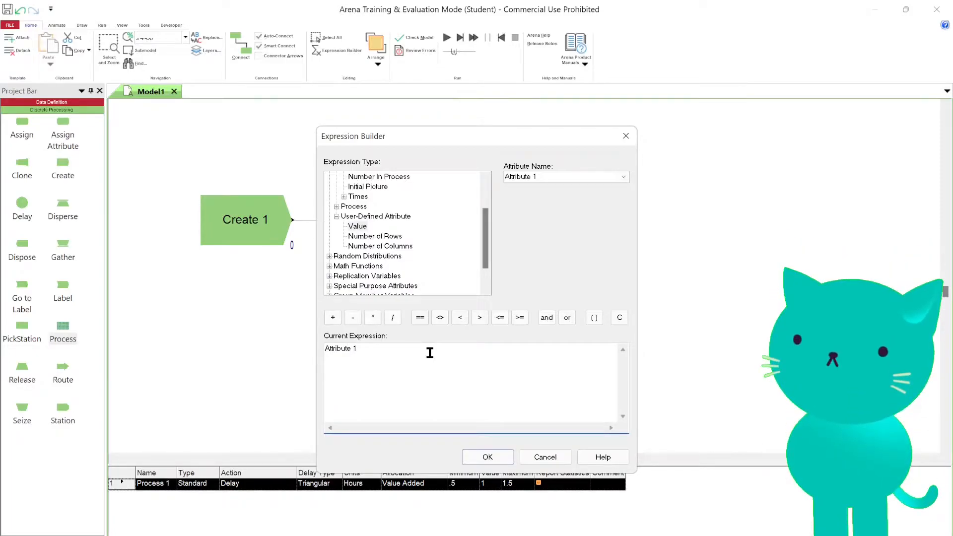
key("Home")
type("(")
left_click(423, 352)
type(")*")
key("BackSpace")
key("BackSpace")
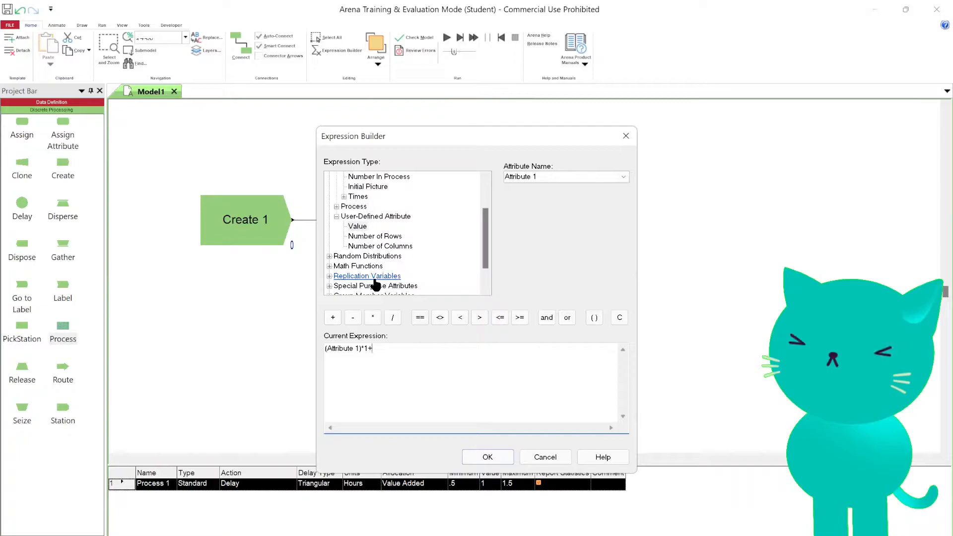
type("1+2")
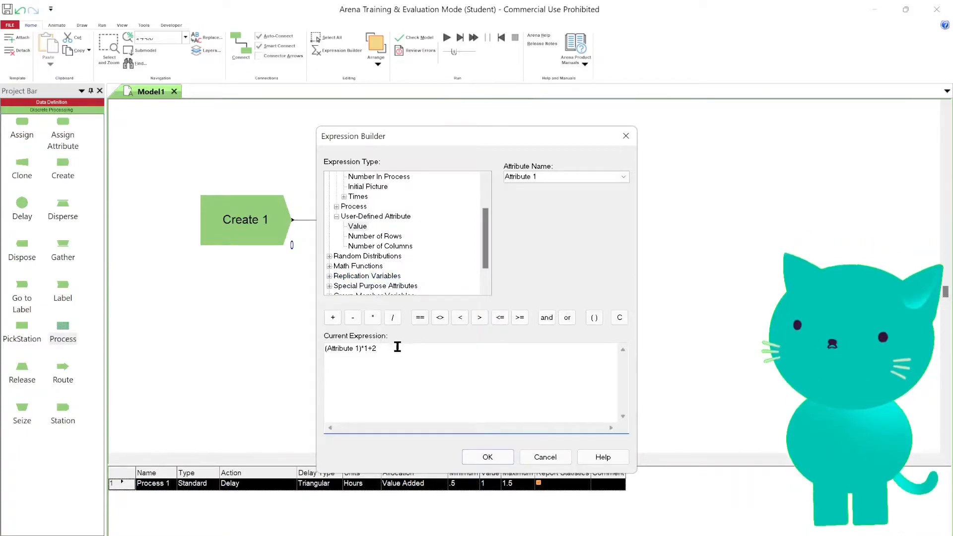
left_click(485, 457)
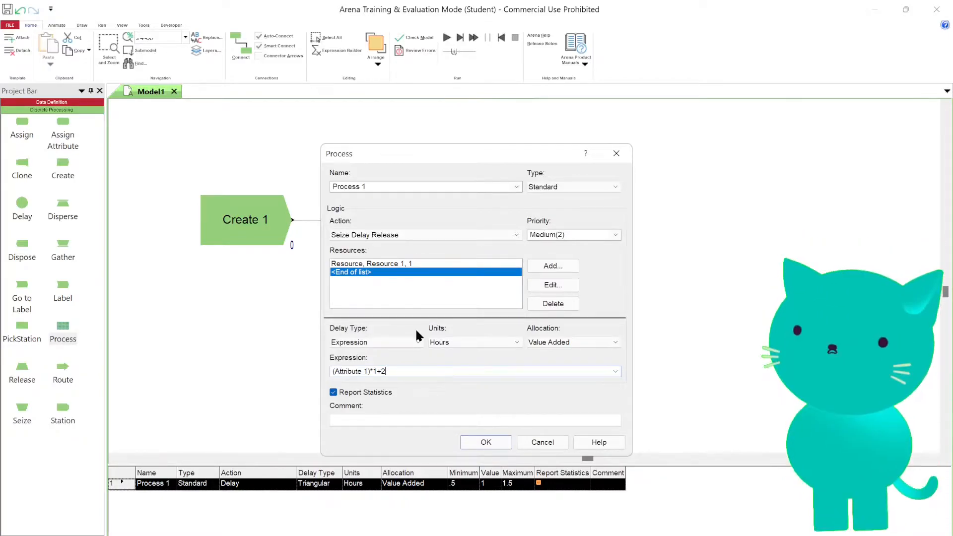
left_click(486, 442)
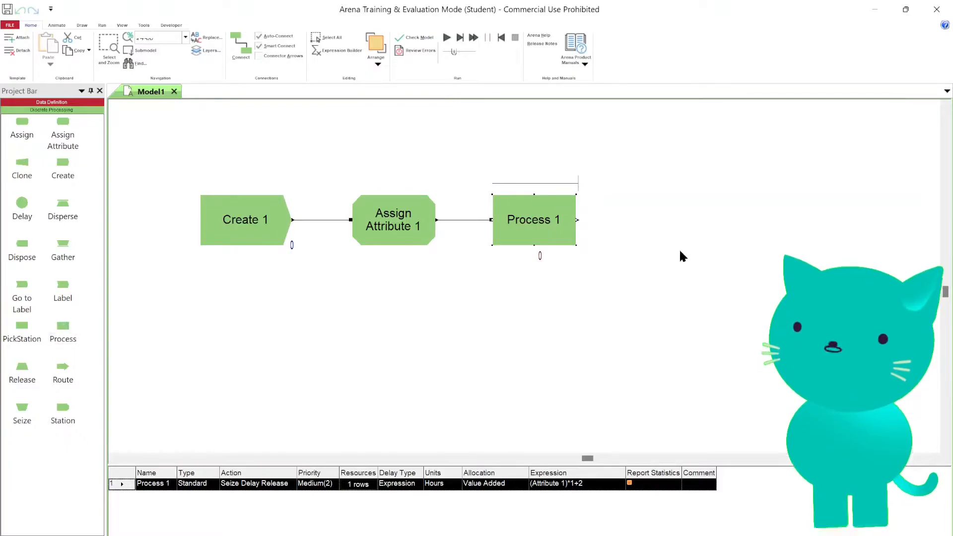
Place a Dispose module after Process 1 and save the model as ModelGR01 in the Arena01 folder
left_click(648, 219)
left_click_drag(674, 228, 639, 220)
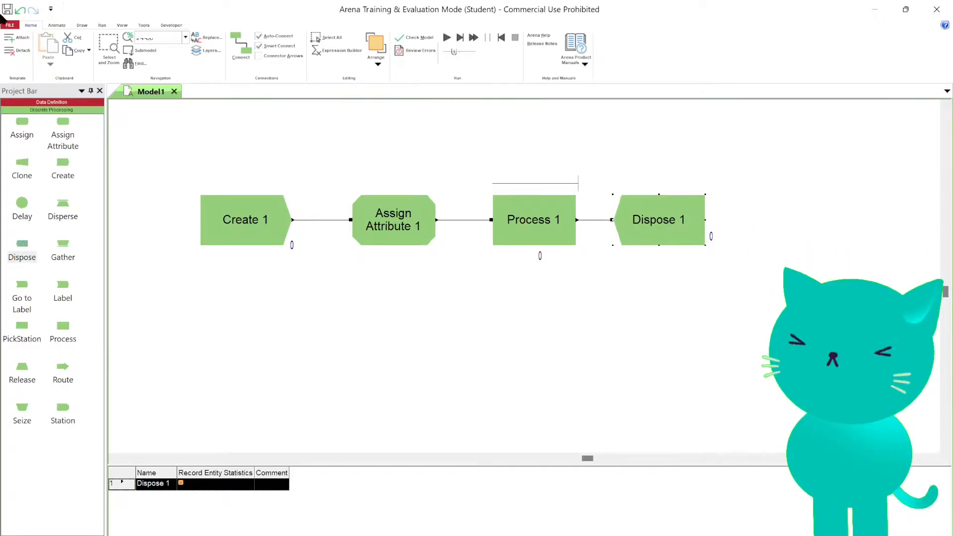
left_click(8, 25)
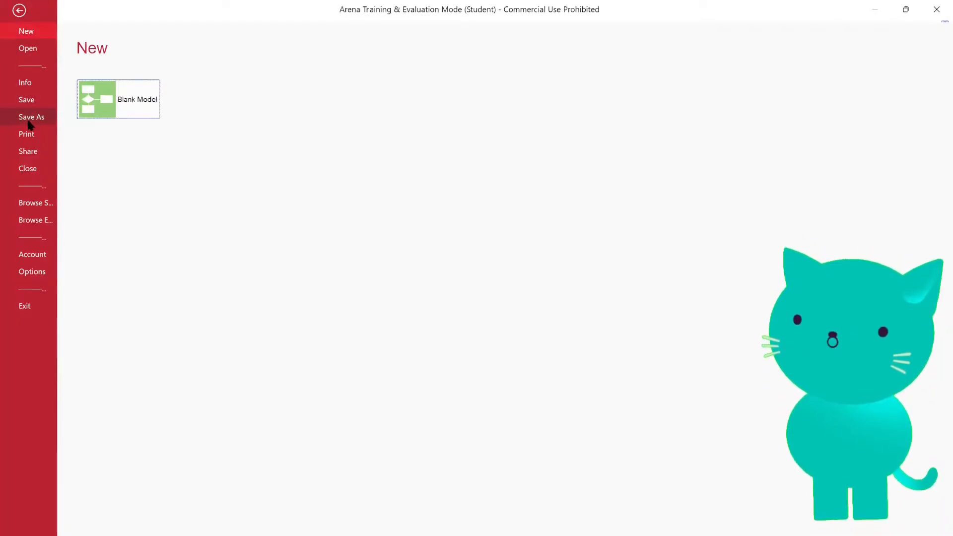
key("Escape")
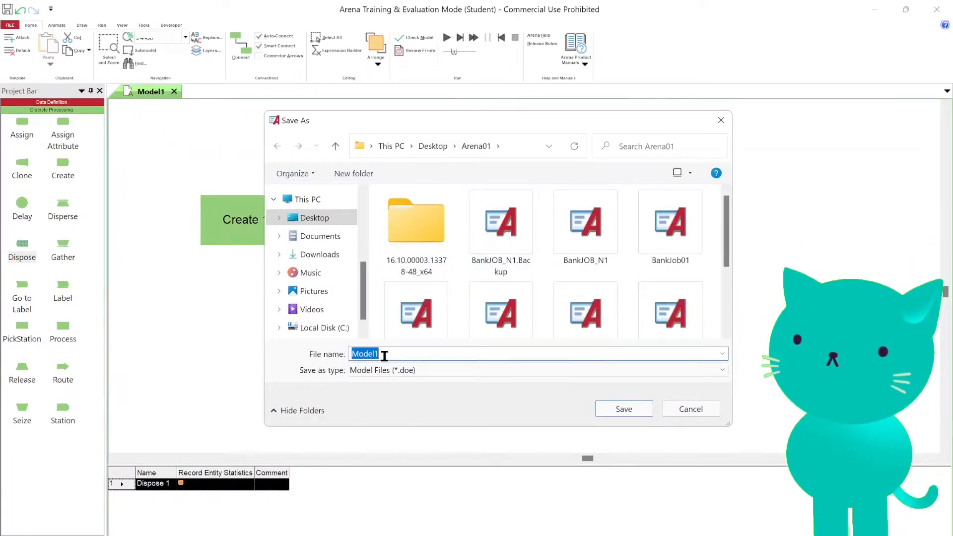
left_click(385, 356)
key("BackSpace")
type("GR0")
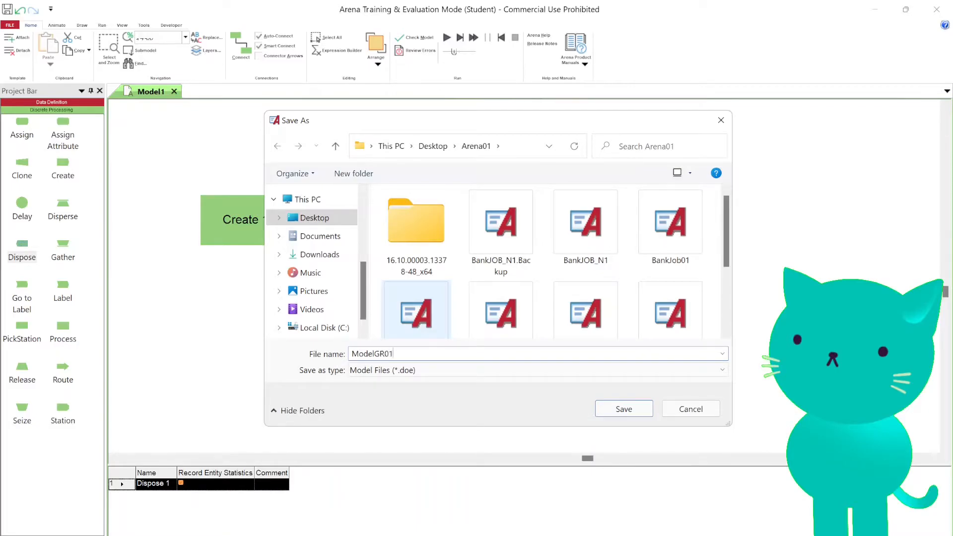
left_click(625, 411)
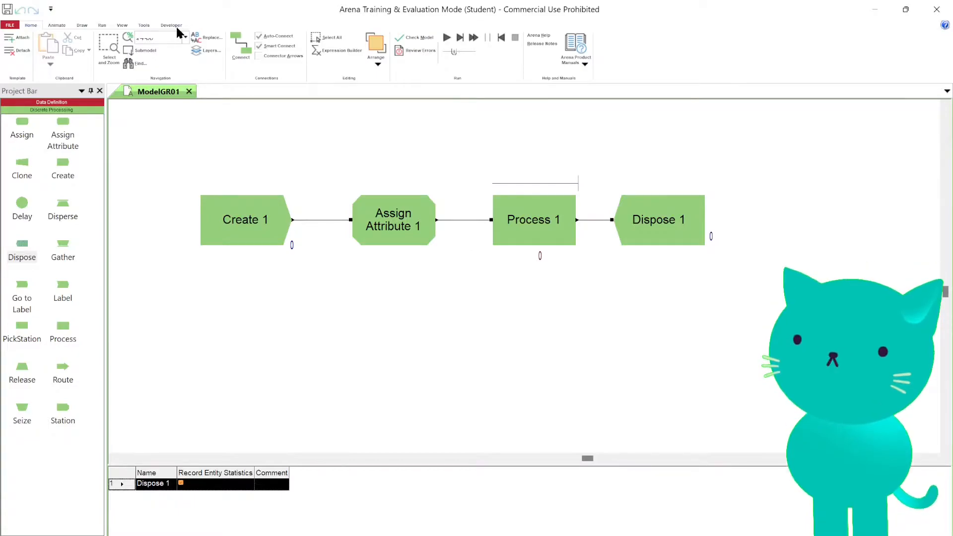
Set the run's replication length to 12 hours and the hours per day to 12
left_click(103, 25)
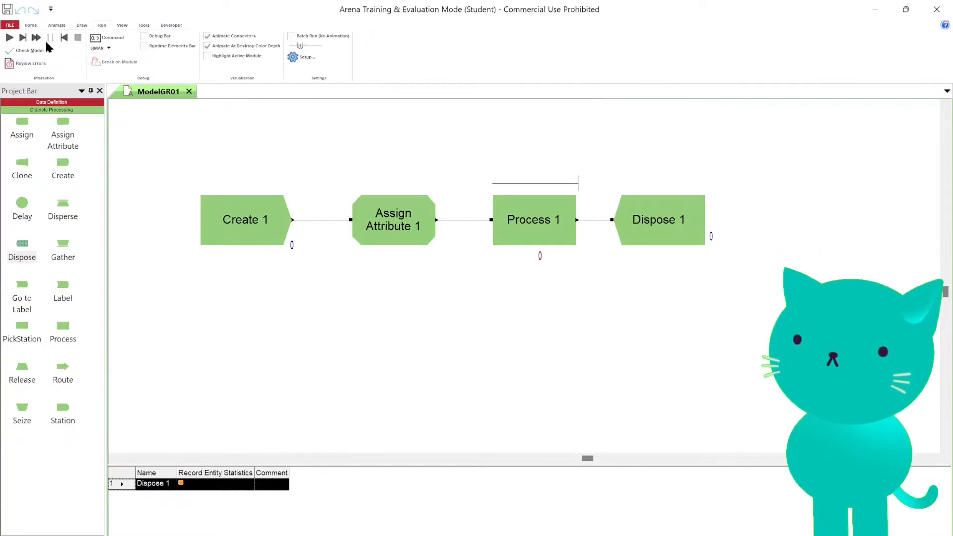
left_click(298, 56)
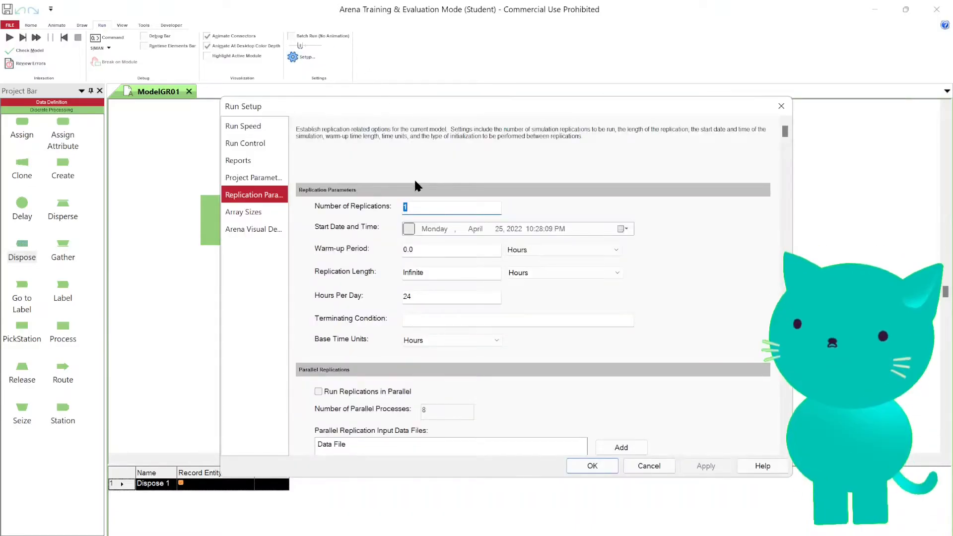
type("12")
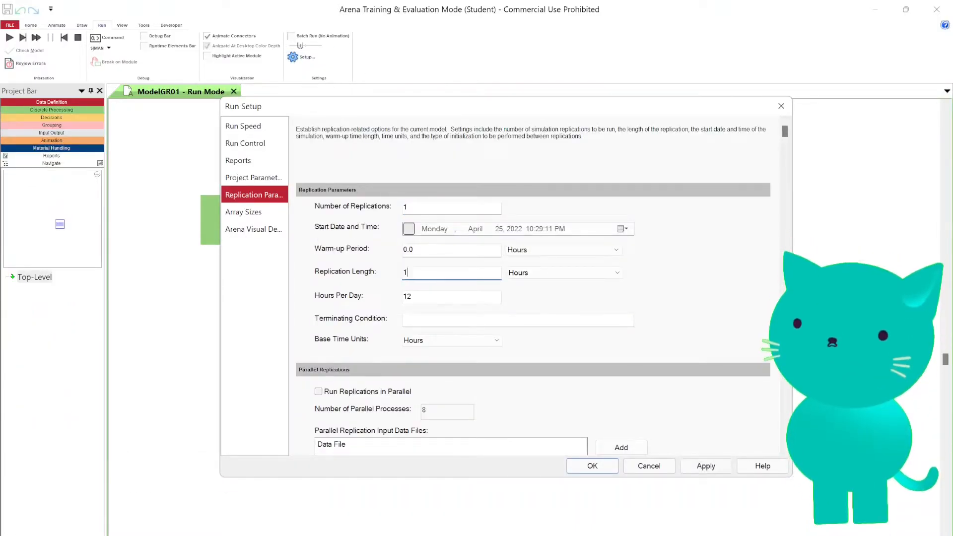
left_click(705, 464)
left_click(592, 466)
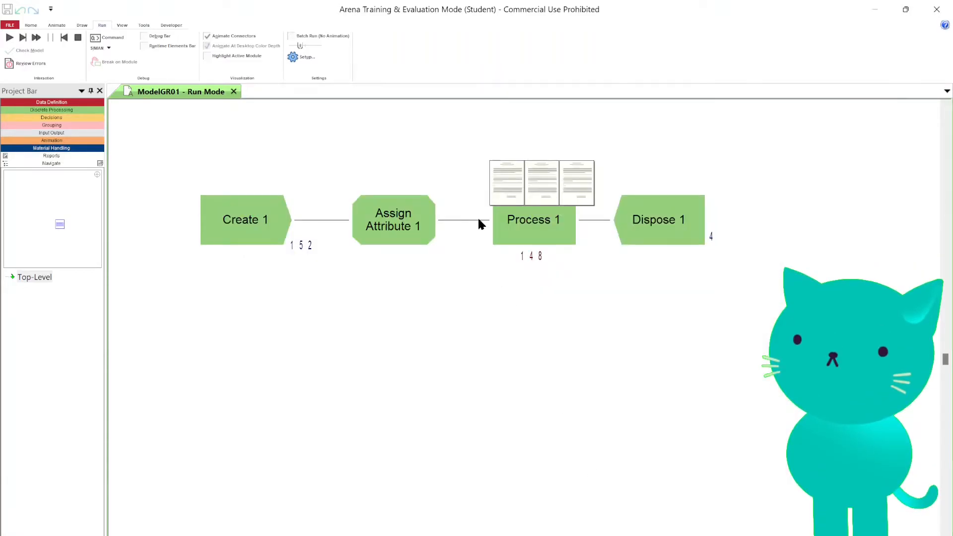
Stop the simulation run and set the delay units of Process 1 to Minutes
double_click(522, 213)
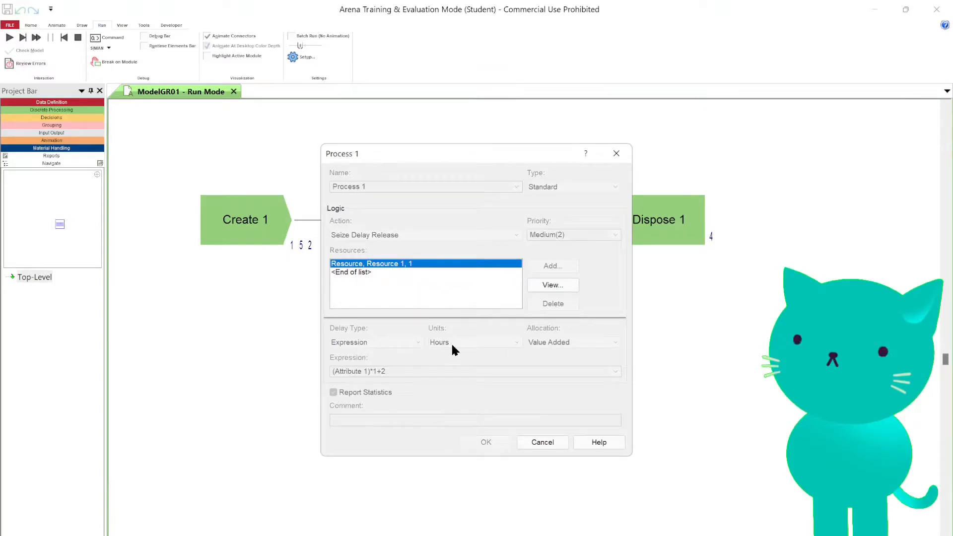
left_click(551, 442)
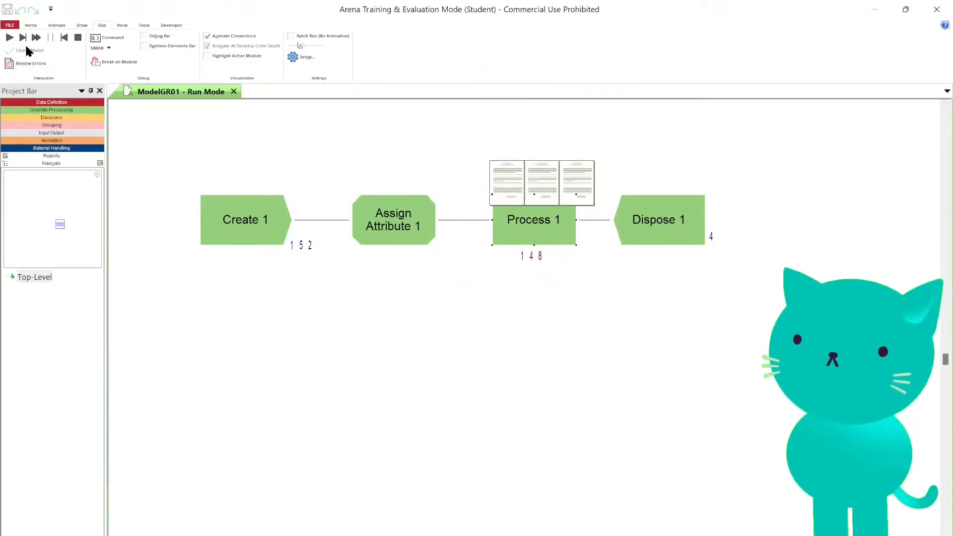
left_click(78, 38)
double_click(544, 220)
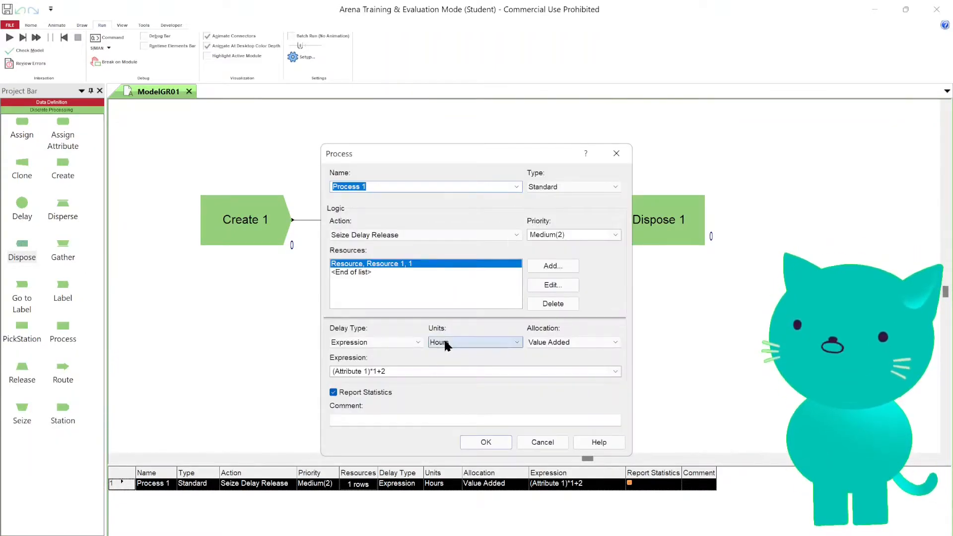
left_click(444, 343)
left_click(461, 363)
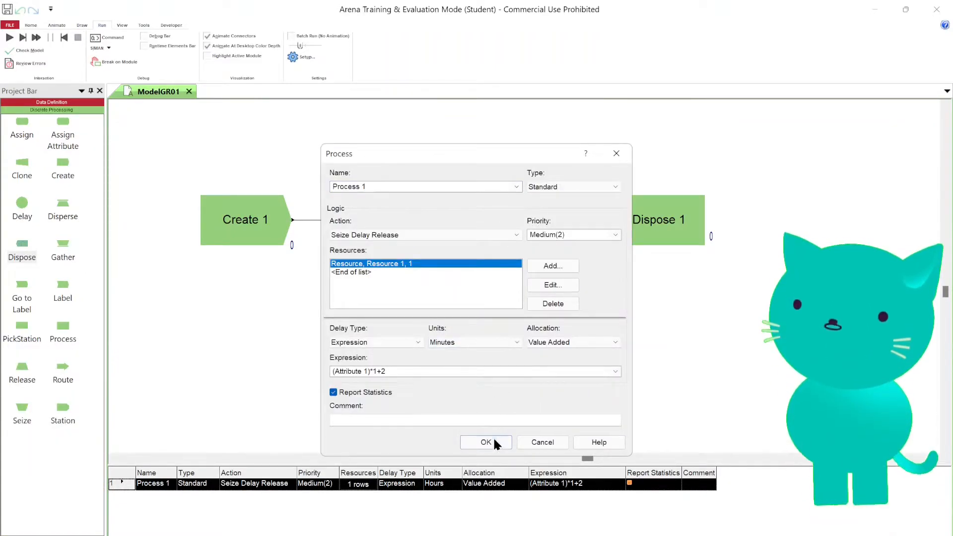
left_click(492, 442)
Save the model and check it for errors without replacing the existing database file
left_click(8, 11)
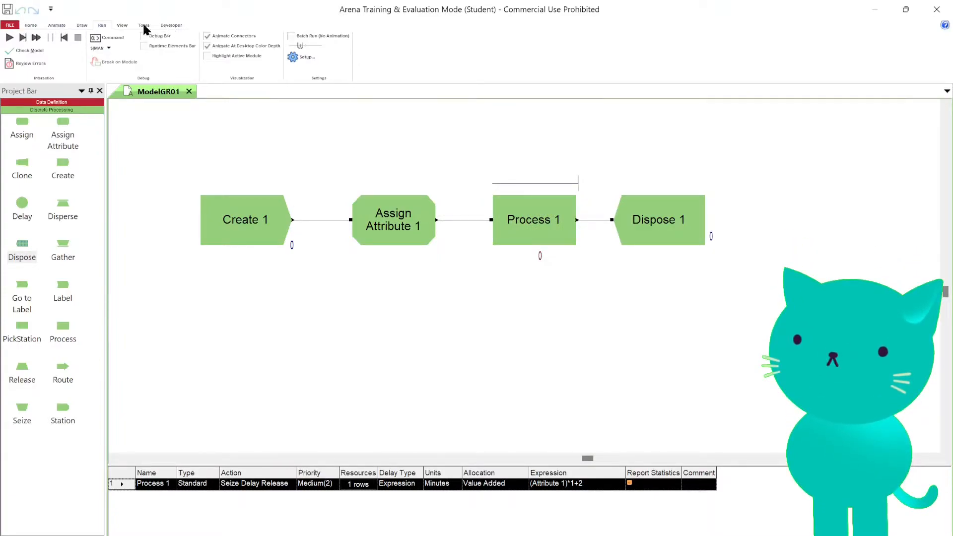
left_click(33, 50)
left_click(576, 336)
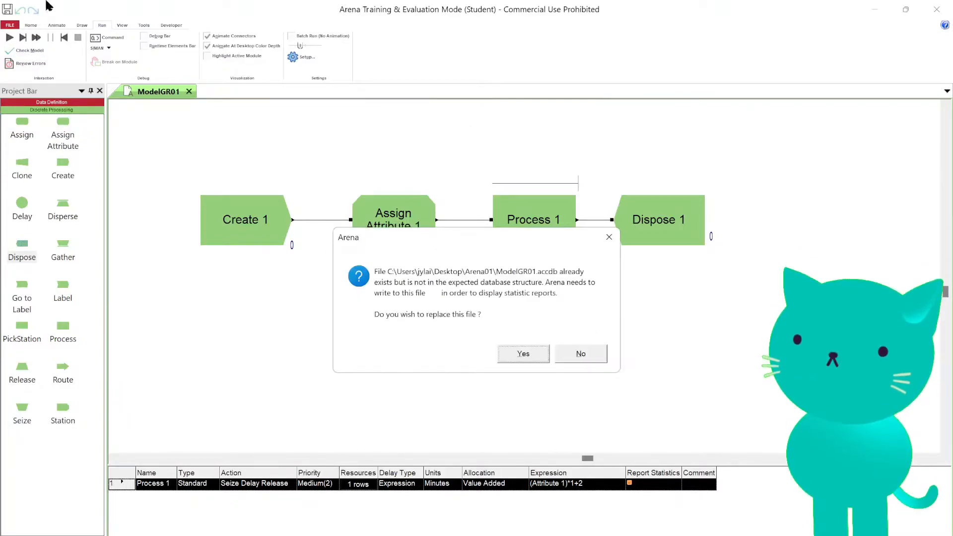
left_click(594, 356)
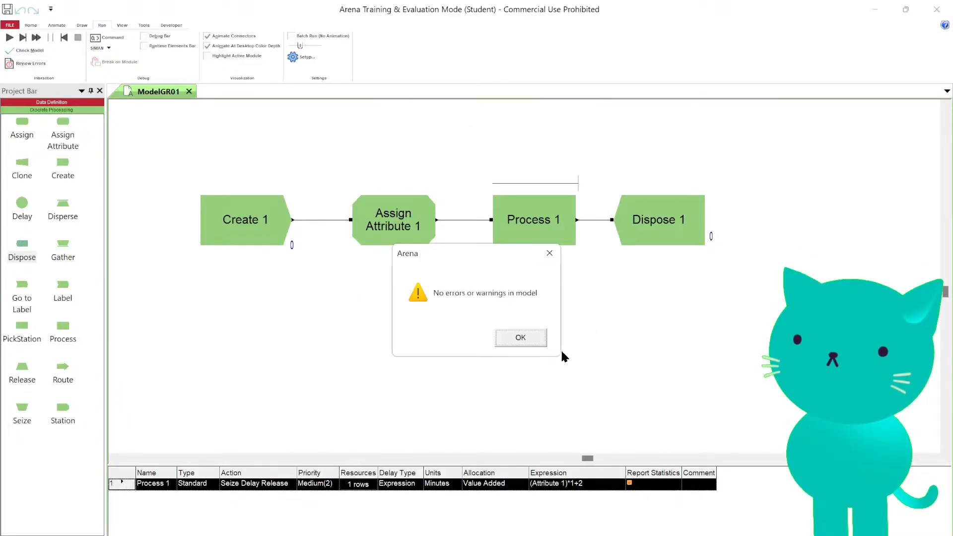
left_click(540, 343)
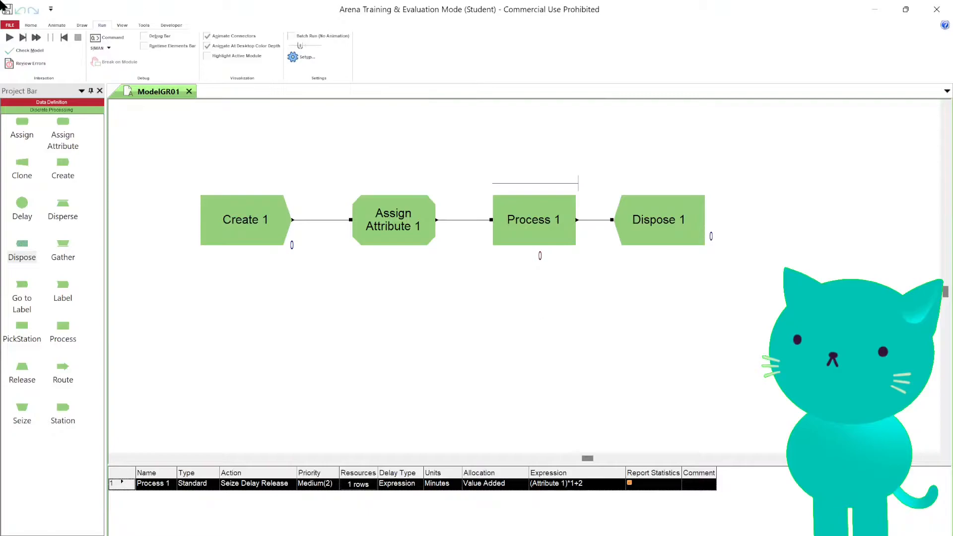
Run the simulation to completion, keeping the existing database file, and end the run without opening the results
left_click(11, 37)
left_click(562, 336)
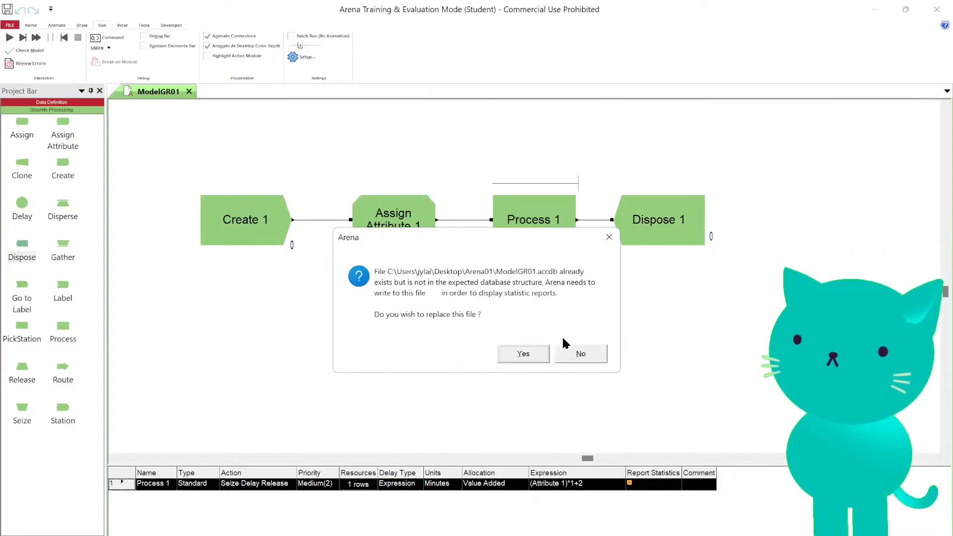
left_click(563, 355)
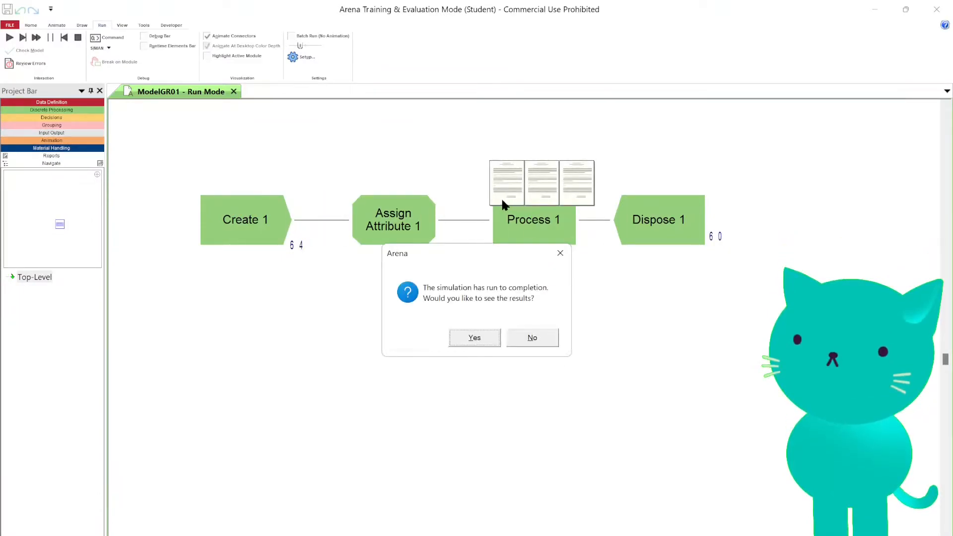
left_click_drag(489, 254, 437, 331)
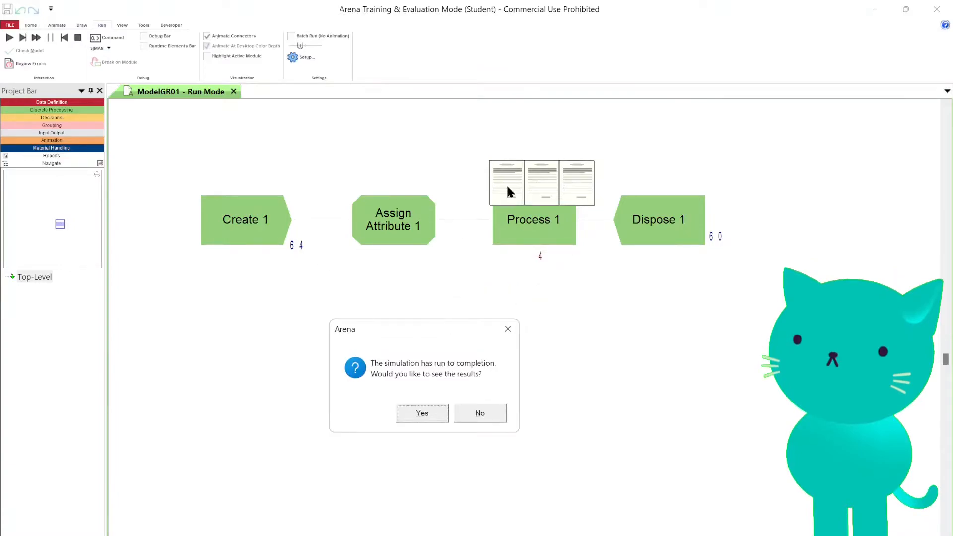
left_click(490, 412)
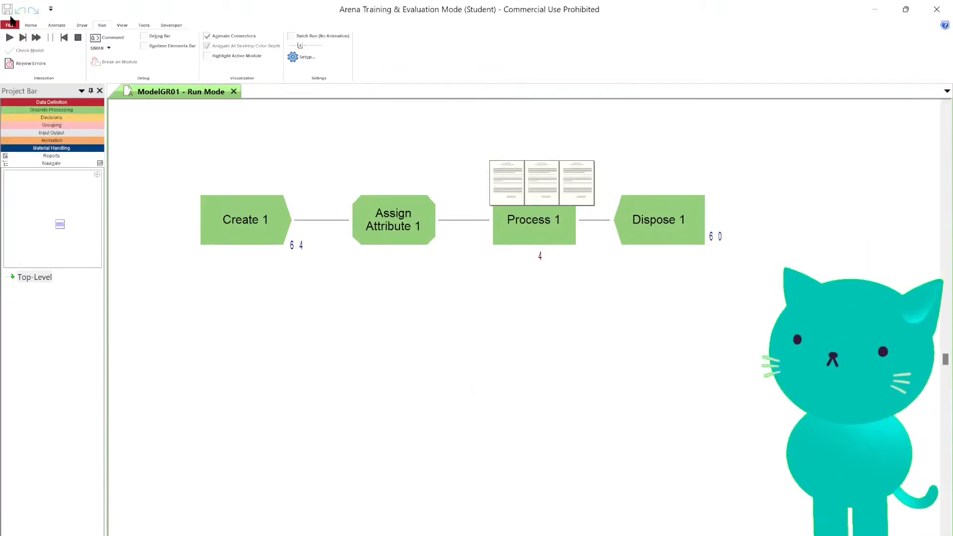
left_click(78, 38)
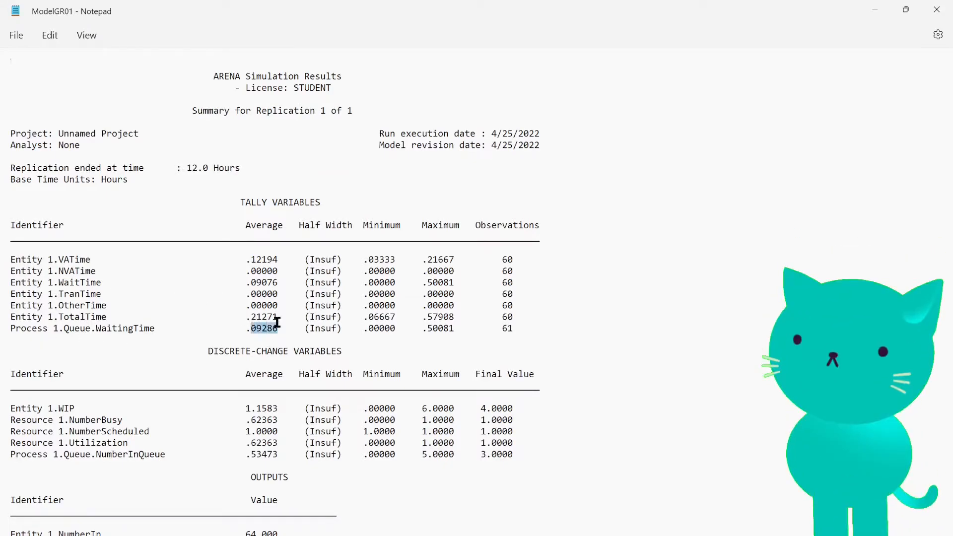
Examine the tally, discrete-change and output statistics in the ModelGR01 summary in Notepad and return to the Arena model
scroll(270, 338, "down", 2)
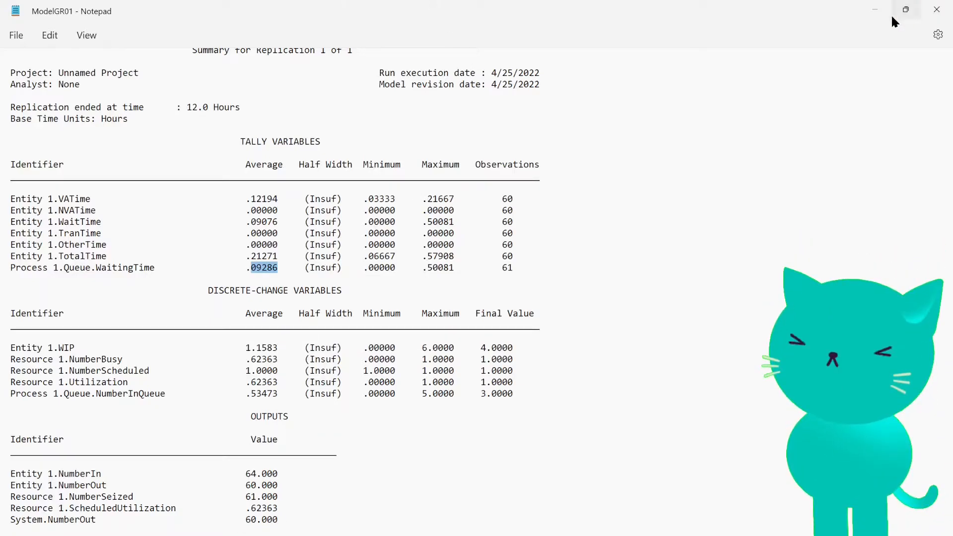
left_click(868, 18)
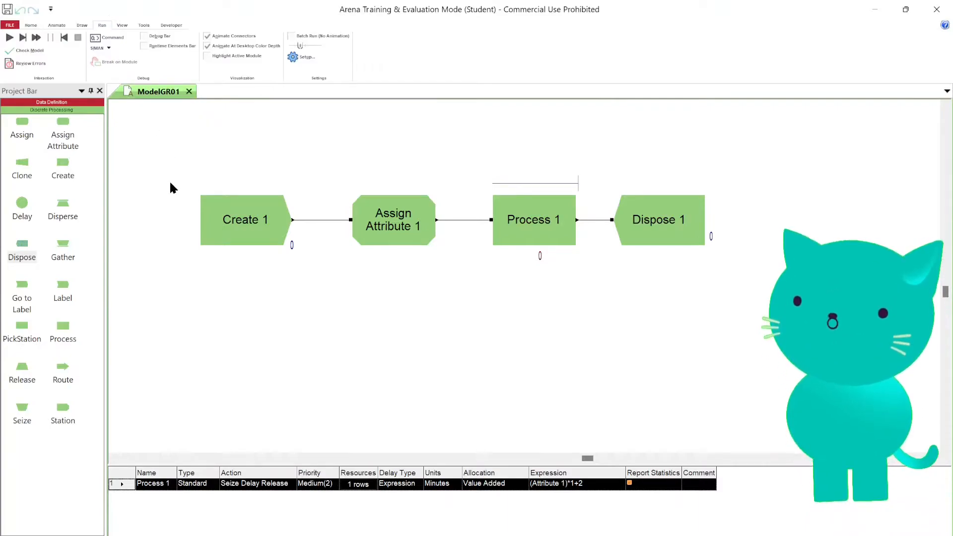
Set the Create 1 time between arrivals to a value of 5 minutes
double_click(230, 207)
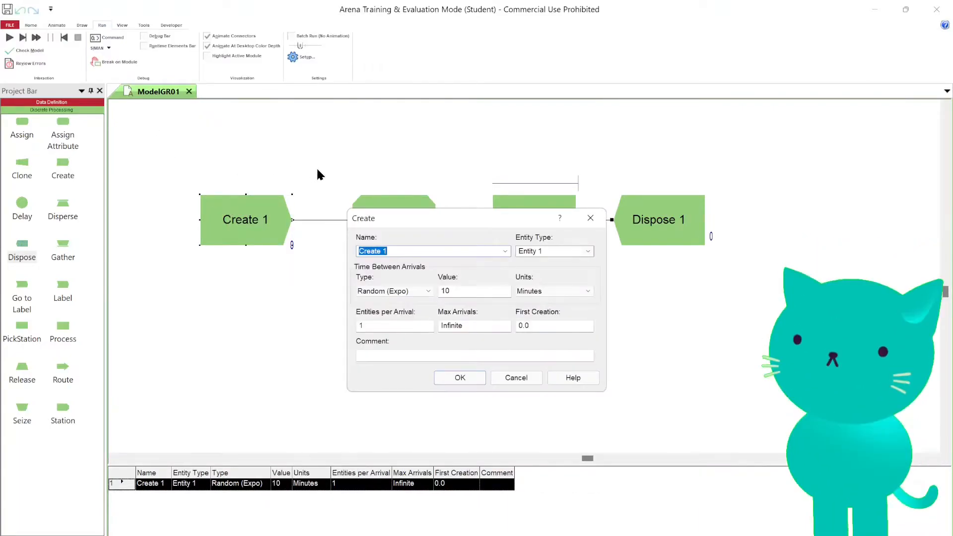
left_click(455, 292)
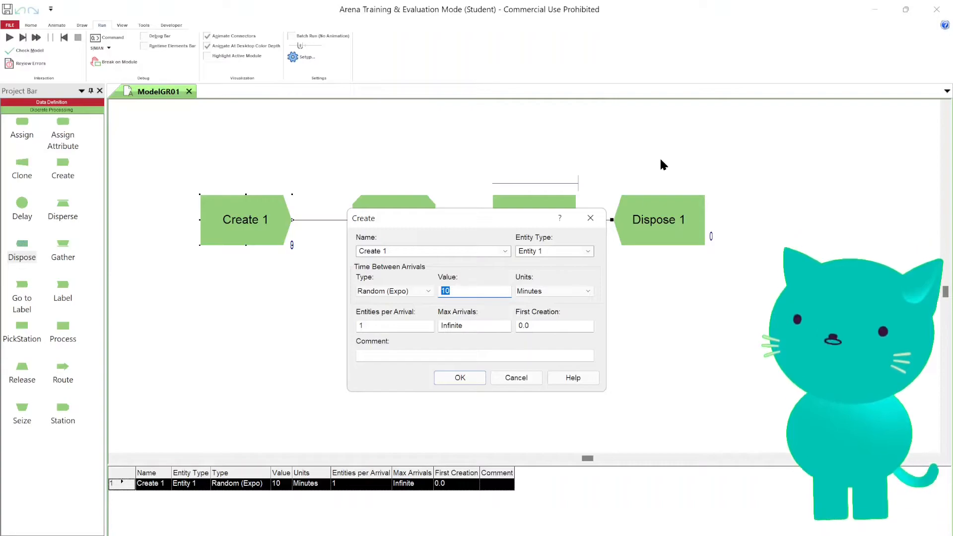
type("5")
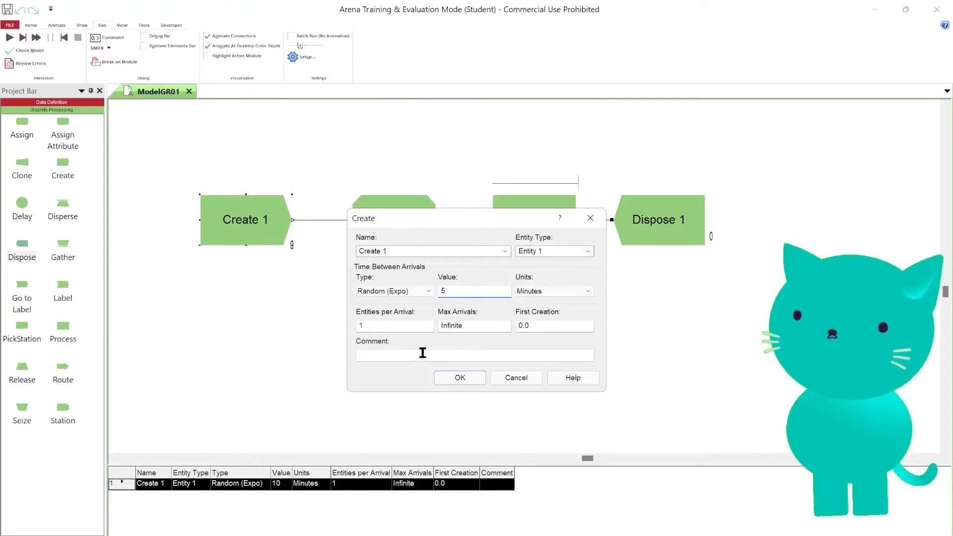
left_click(473, 377)
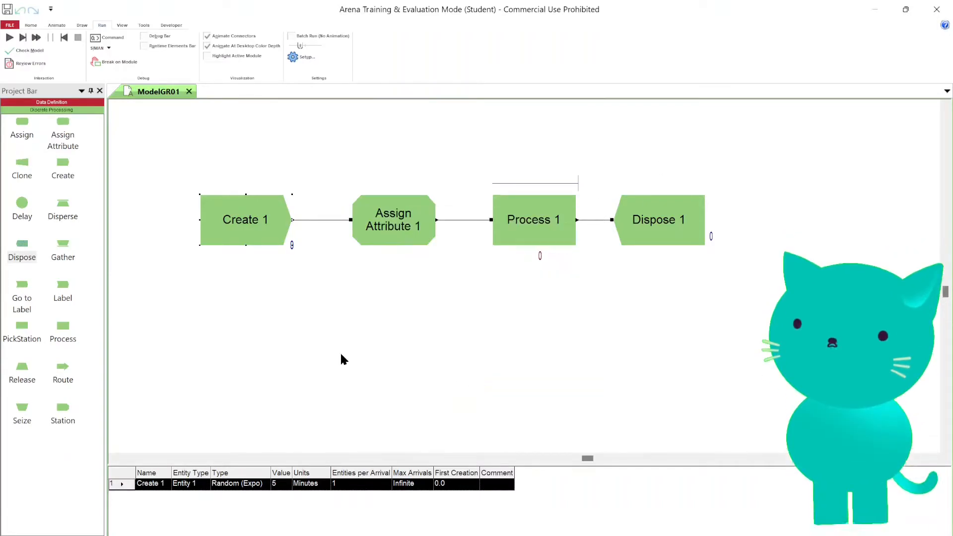
Rerun the simulation to completion and move the results dialog clear of the module counters
left_click(10, 37)
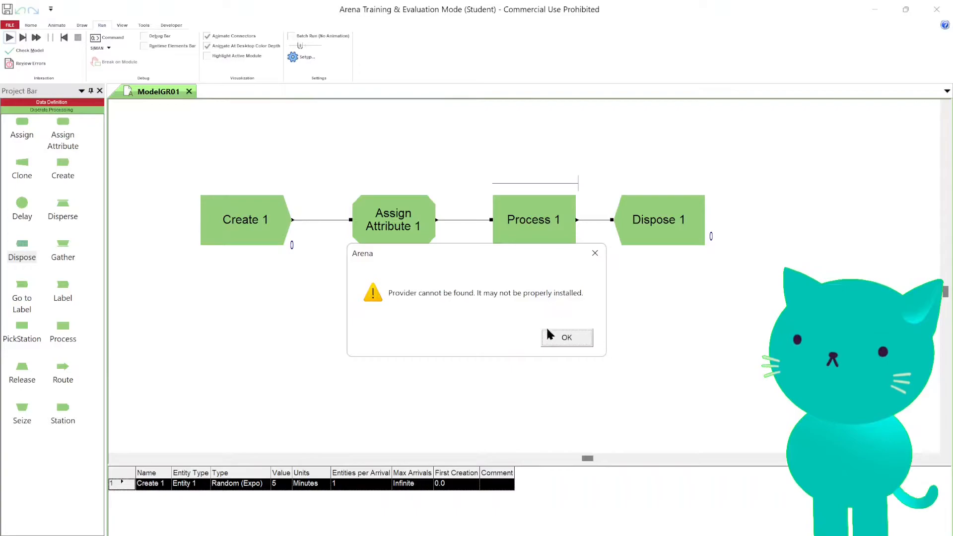
left_click(548, 332)
left_click_drag(507, 260, 461, 323)
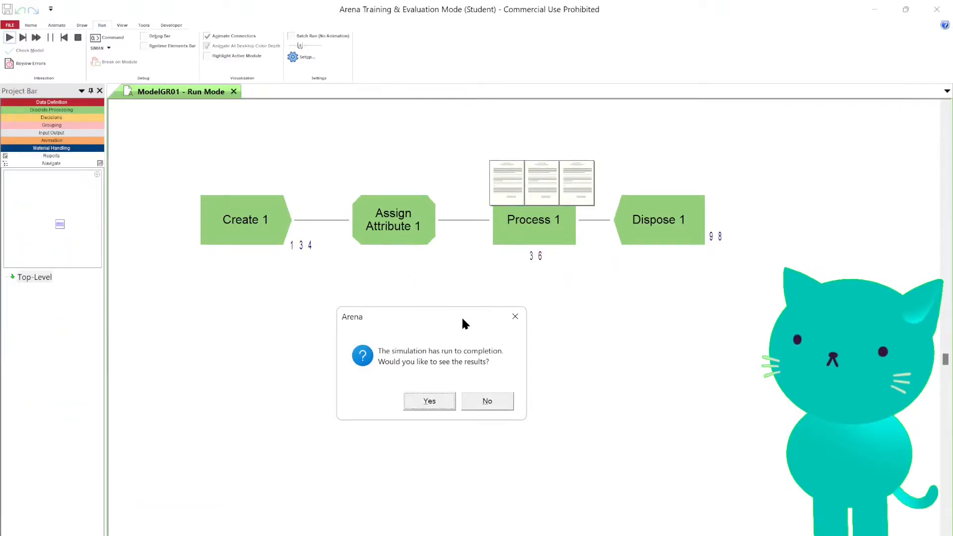
Dismiss the results prompt without opening the results, examine the queue statistics in the ModelGR01 summary in Notepad, and close it
left_click(481, 402)
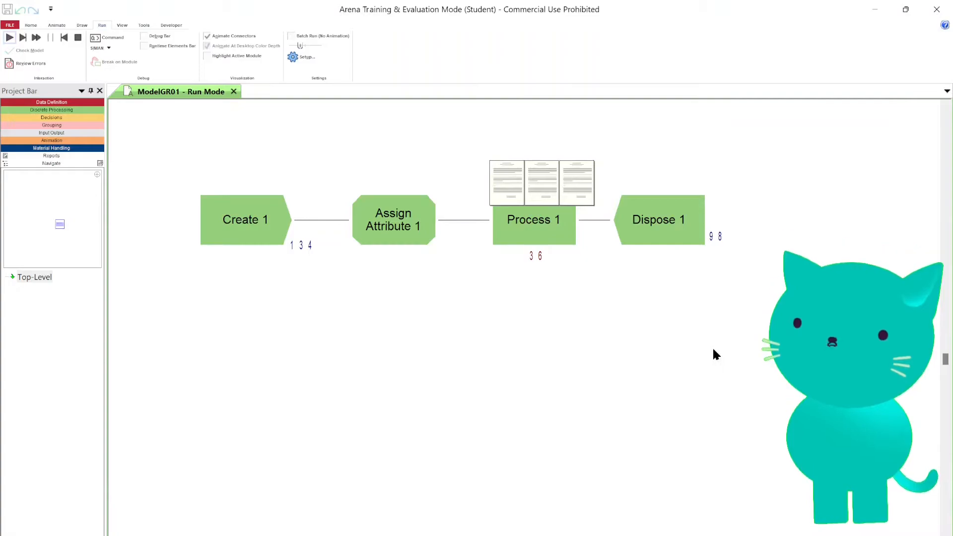
mouse_move(417, 535)
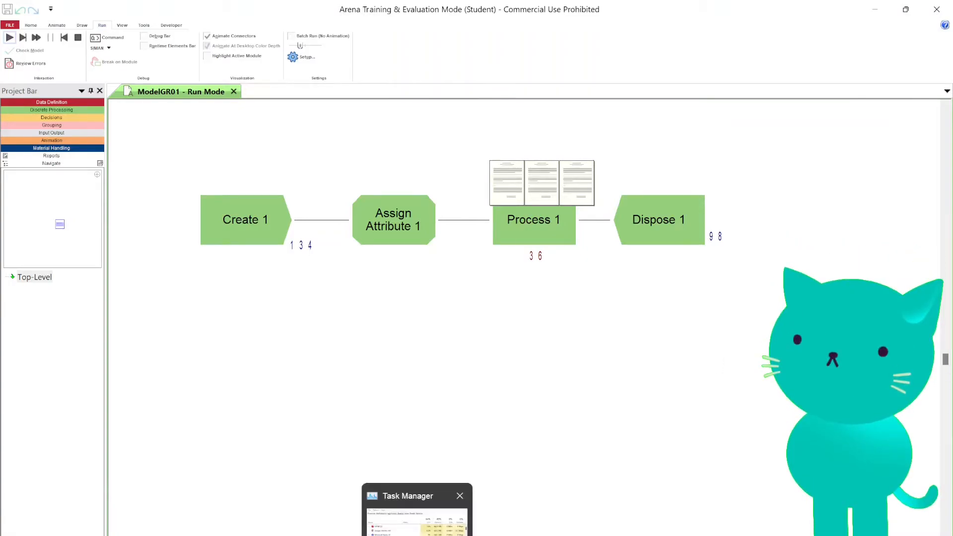
left_click(346, 535)
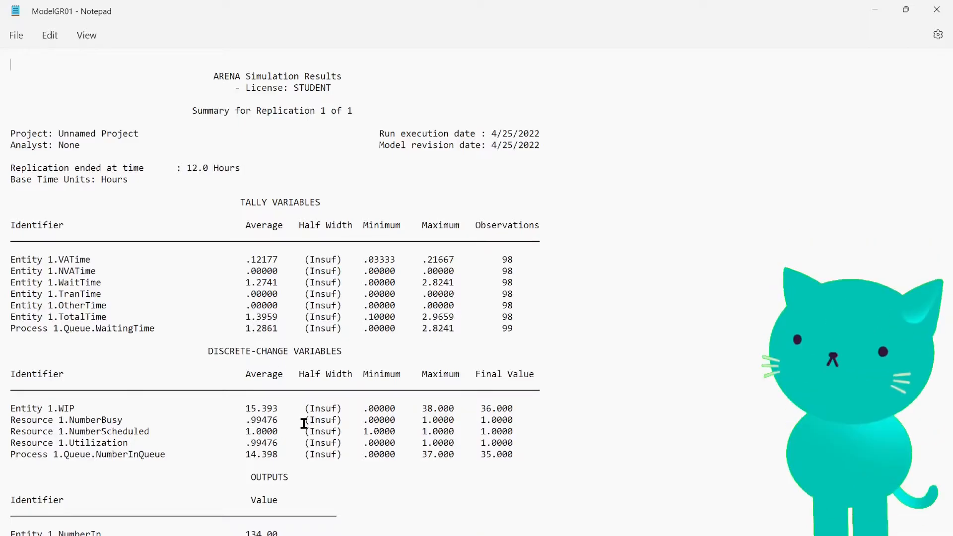
left_click(935, 11)
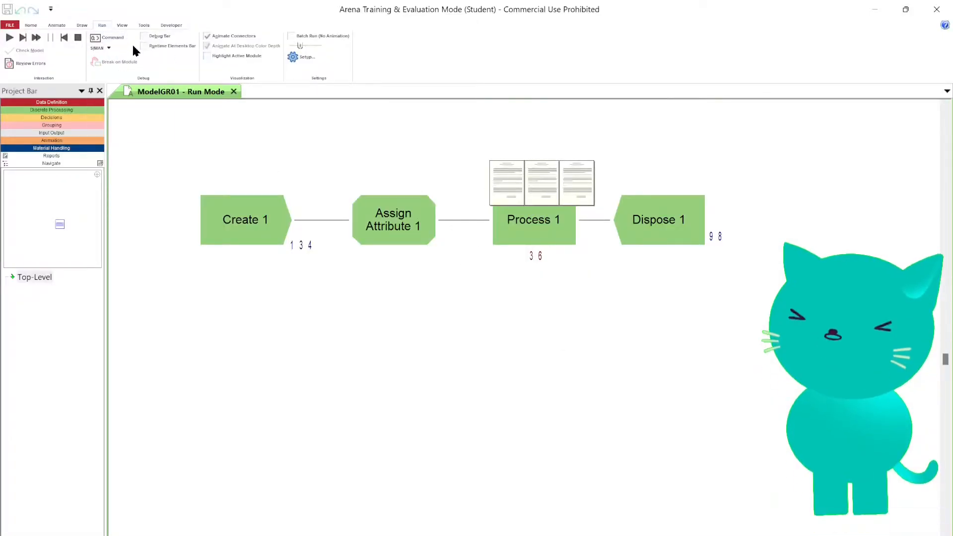
End the run in Arena and shift Dispose 1 and Process 1 farther away from Assign Attribute 1
left_click(78, 37)
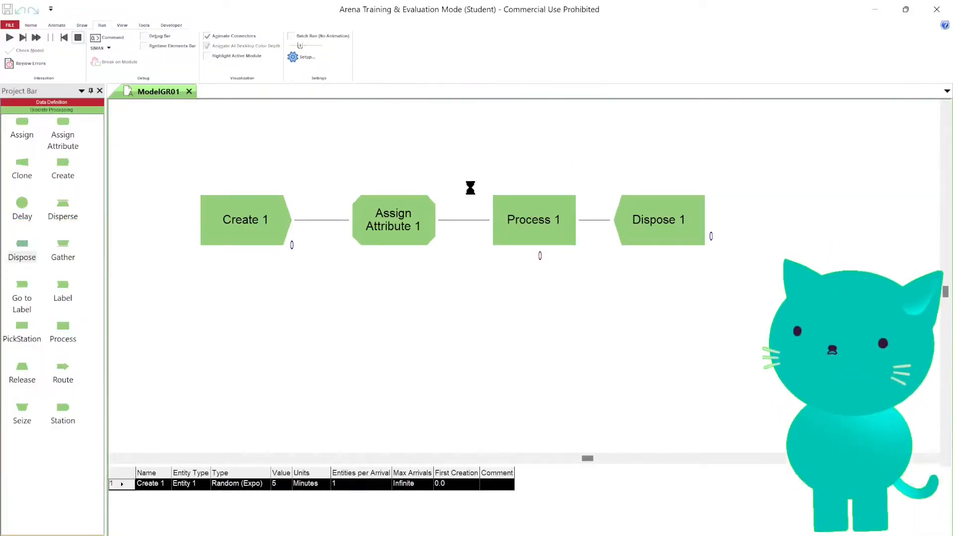
left_click_drag(646, 228, 695, 227)
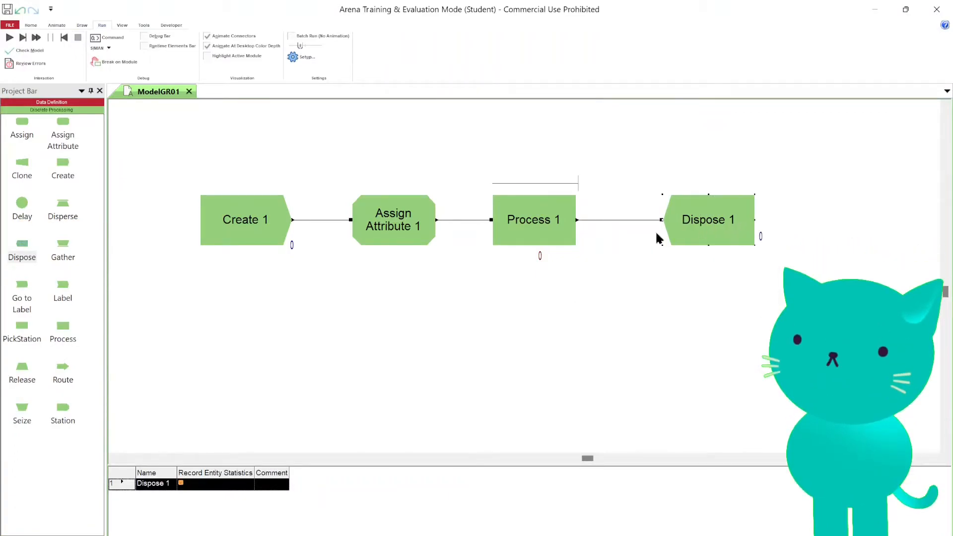
left_click(512, 233)
left_click_drag(511, 234, 574, 225)
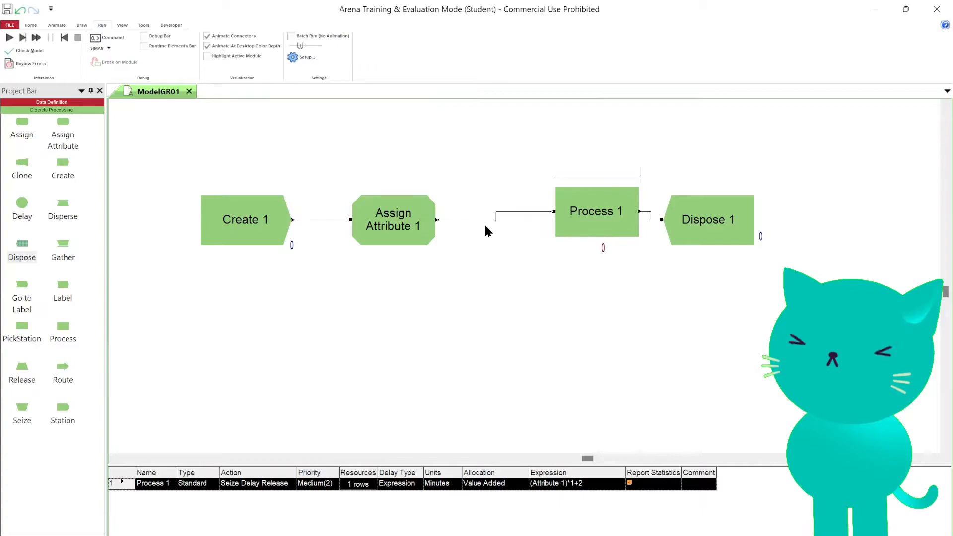
Delete the connection between Assign Attribute 1 and Process 1, and duplicate Process 1 directly below the original
key("Delete")
left_click_drag(582, 220, 533, 229)
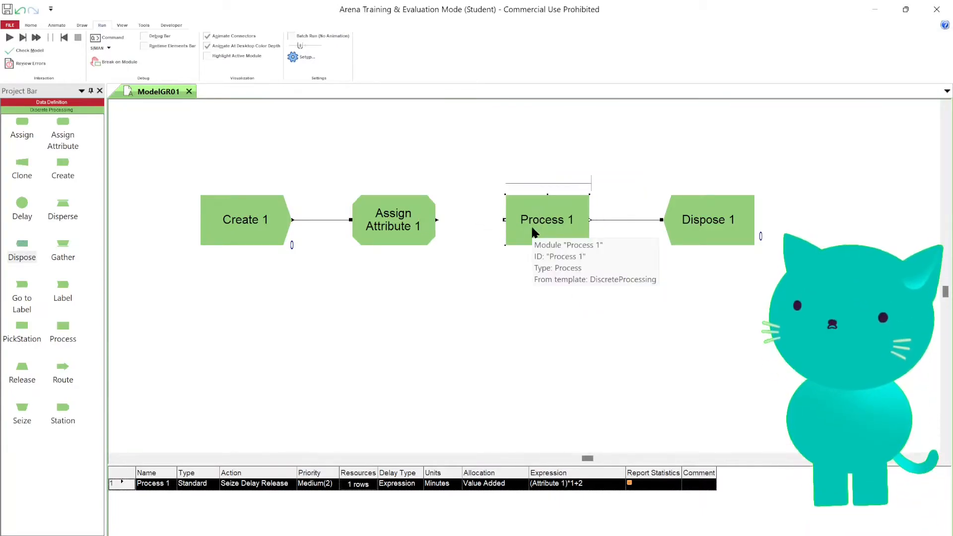
left_click(508, 274)
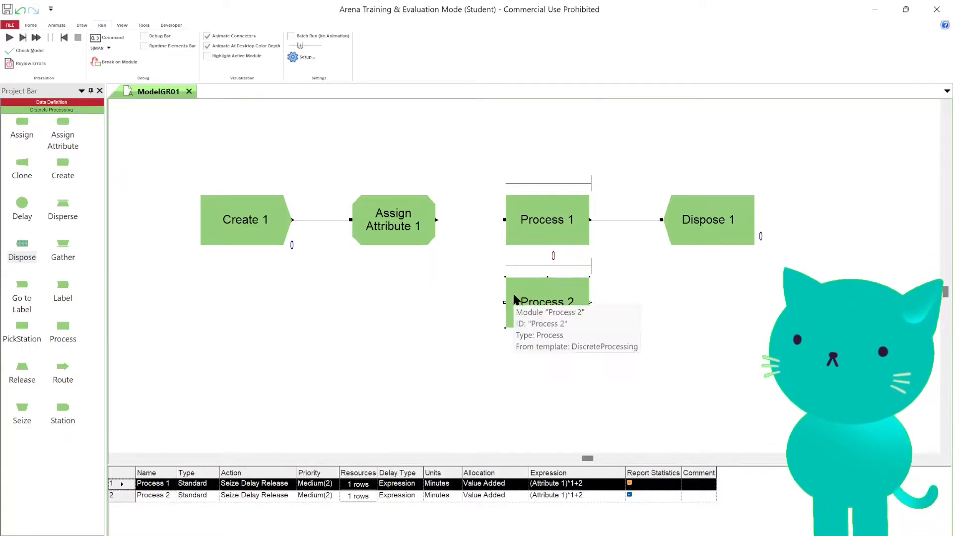
Add Resource 2 with 1 unit to seize as an additional resource in Process 2
double_click(514, 298)
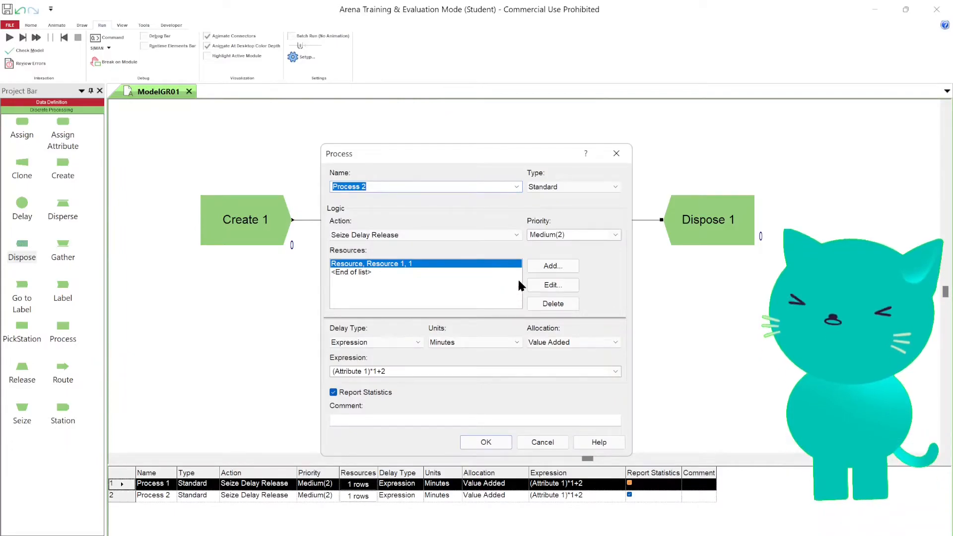
left_click(547, 268)
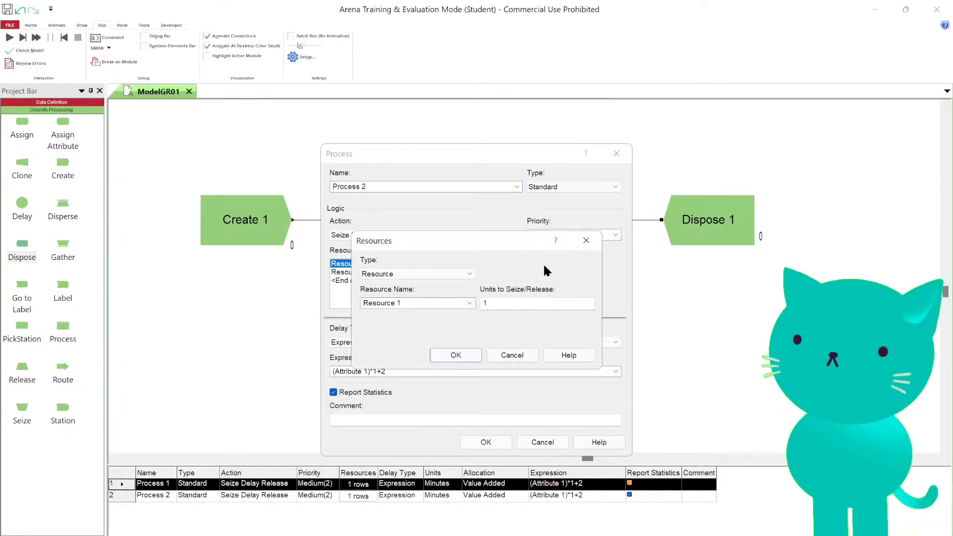
left_click(469, 304)
left_click(441, 321)
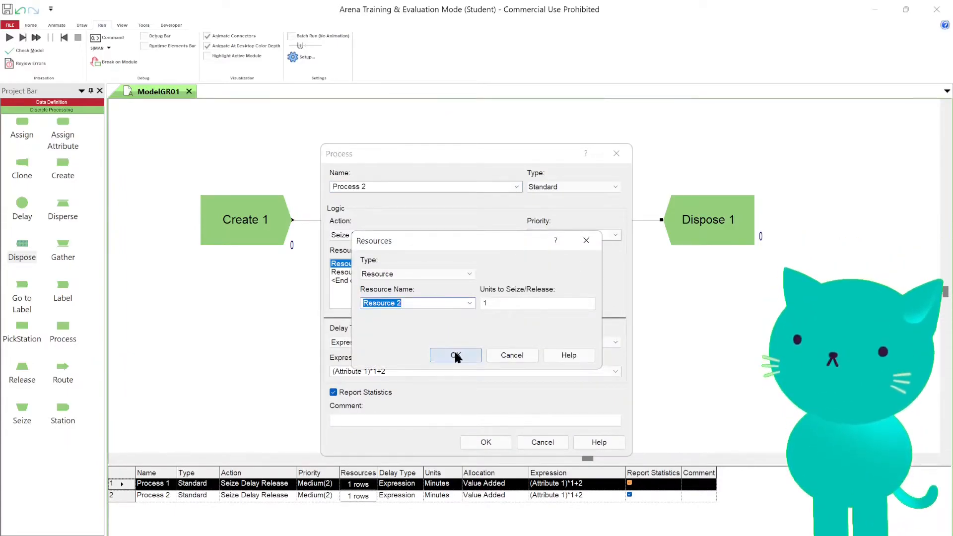
left_click(455, 356)
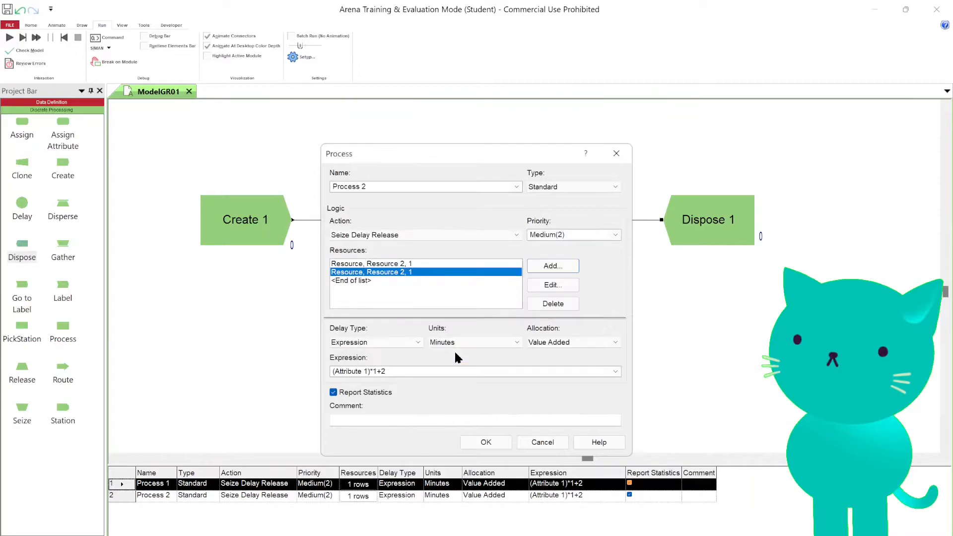
Delete both entries from the resource list of Process 2
left_click(436, 264)
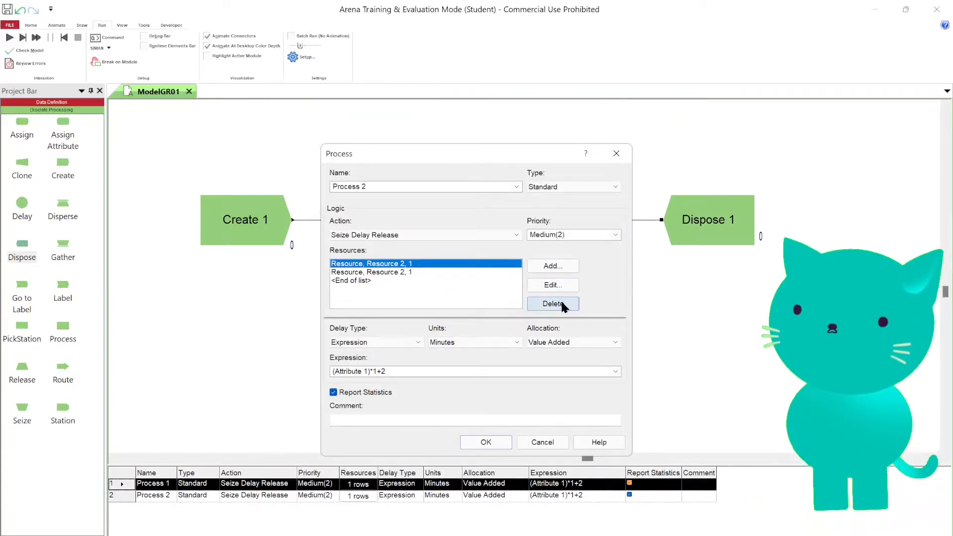
left_click(563, 306)
left_click(562, 303)
Assign Resource 2 with 1 unit to seize as the only resource of Process 2, and accept the module settings
left_click(556, 266)
left_click(453, 304)
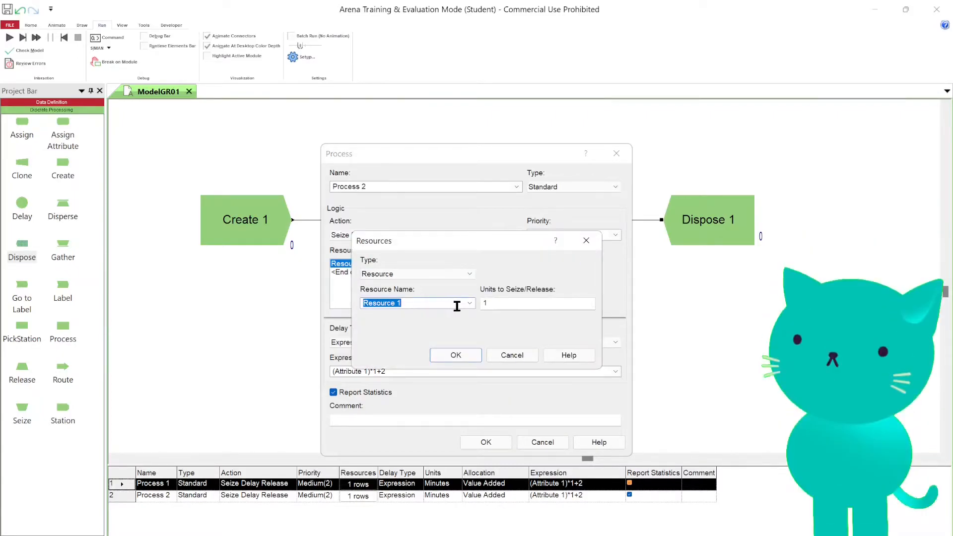
left_click(469, 303)
left_click(420, 298)
left_click(419, 304)
type("2")
key("Return")
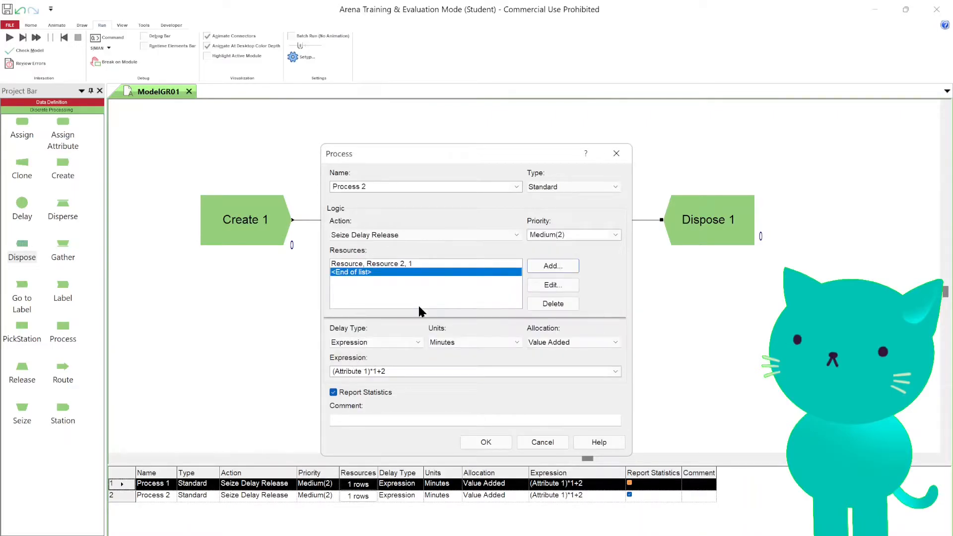
left_click(472, 436)
Place Process 1 above and Process 2 below the line of the other modules, vertically aligned with each other
left_click(572, 236)
left_click_drag(570, 224, 579, 176)
left_click(558, 290)
left_click_drag(558, 290, 566, 283)
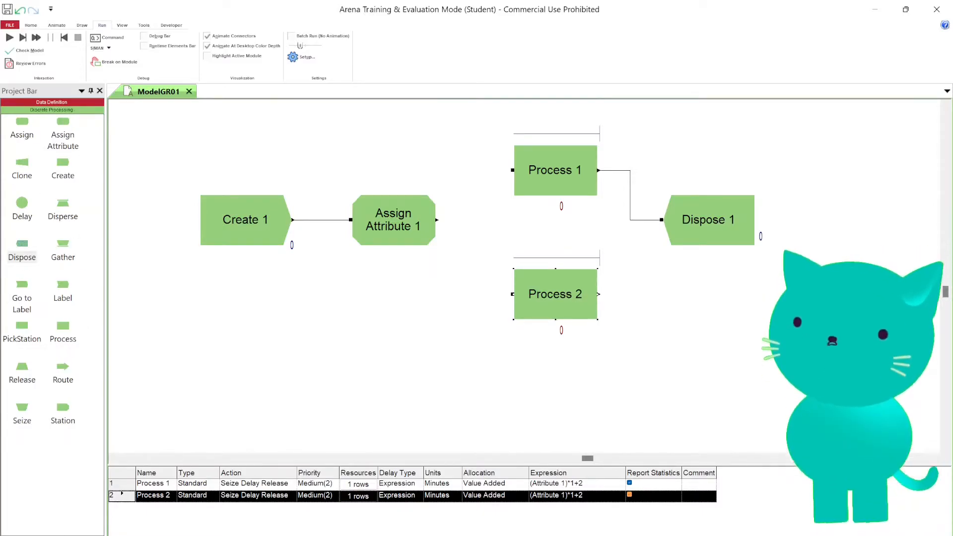
Place a Decide module between Assign Attribute 1 and the spaced-out Process modules, and remove the unwanted connection from Process 2 to it
left_click(51, 535)
left_click_drag(22, 128, 400, 297)
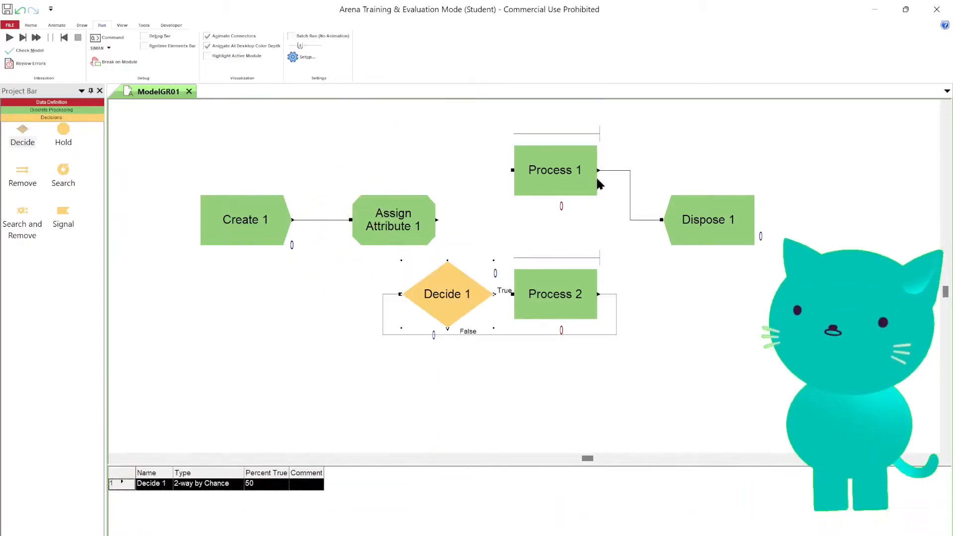
left_click_drag(705, 230, 771, 222)
left_click_drag(574, 273, 641, 265)
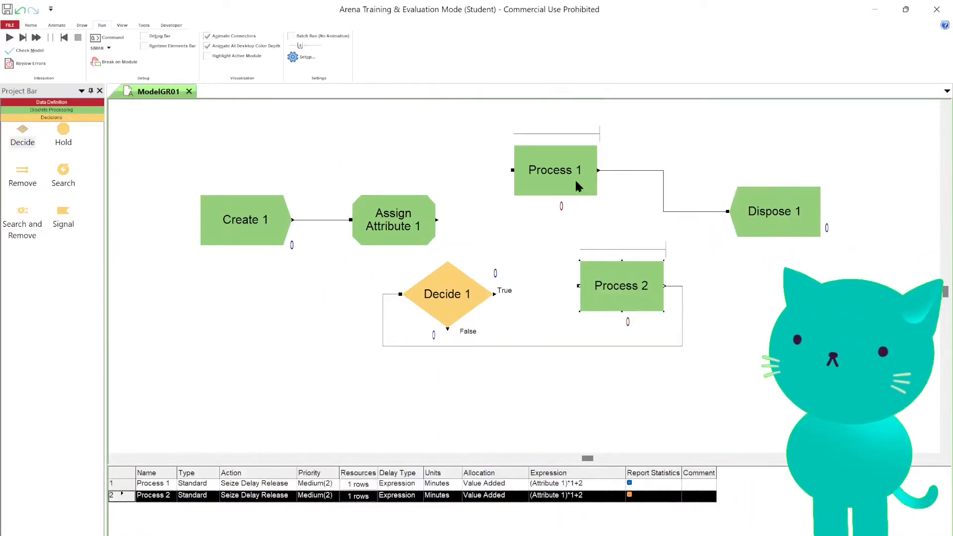
left_click_drag(580, 181, 621, 184)
left_click(640, 344)
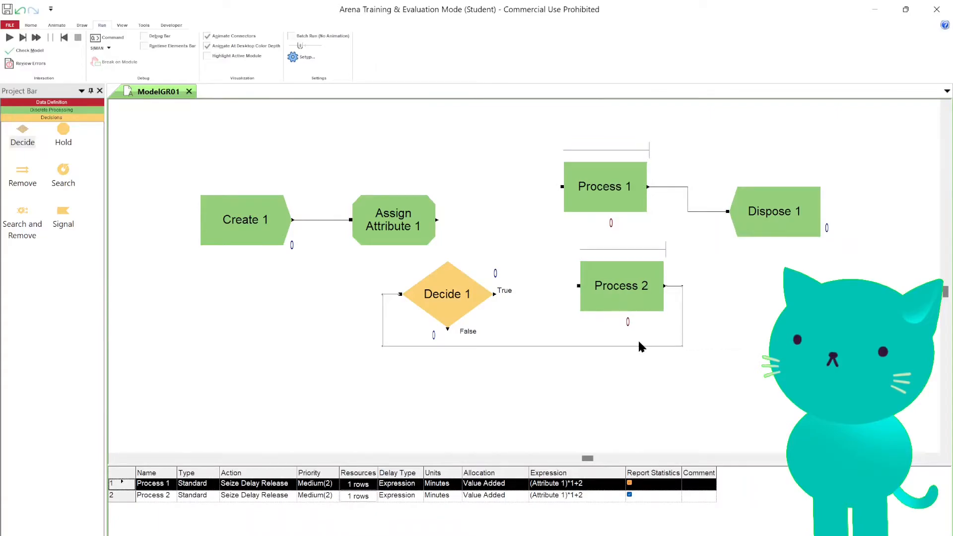
key("Delete")
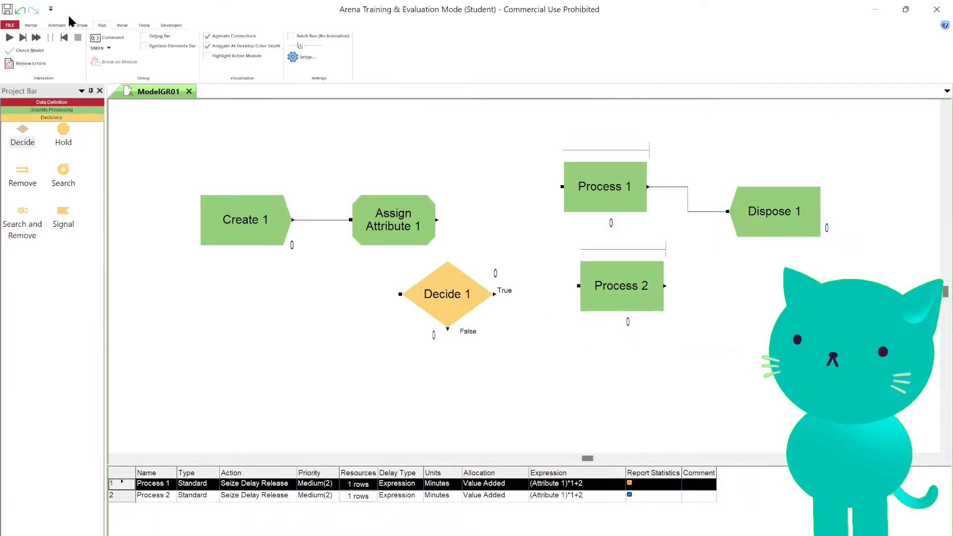
Connect the output of Assign Attribute 1 to the input of Decide 1
left_click(35, 25)
left_click(438, 219)
left_click(401, 294)
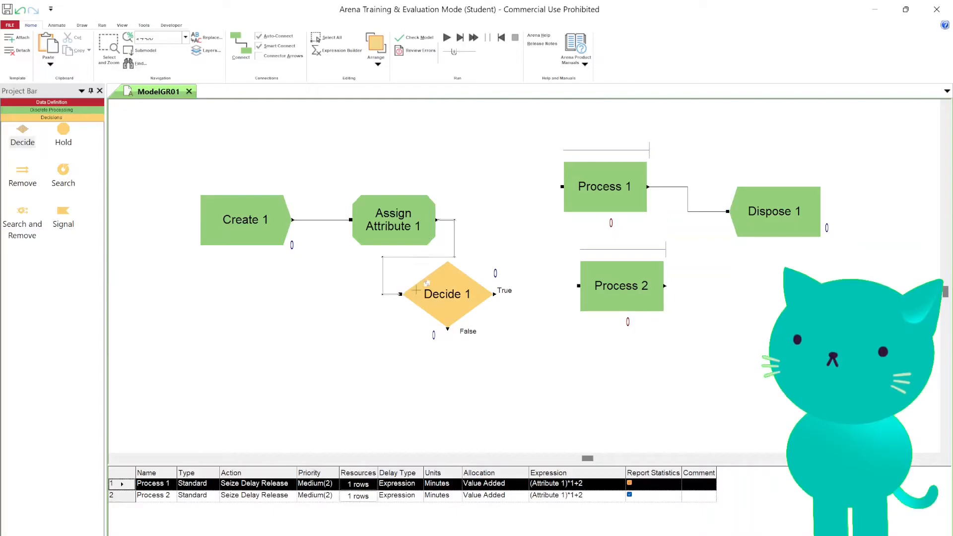
Connect the True exit of Decide 1 to Process 1 and its False exit to Process 2
left_click(246, 46)
left_click(494, 294)
left_click(562, 187)
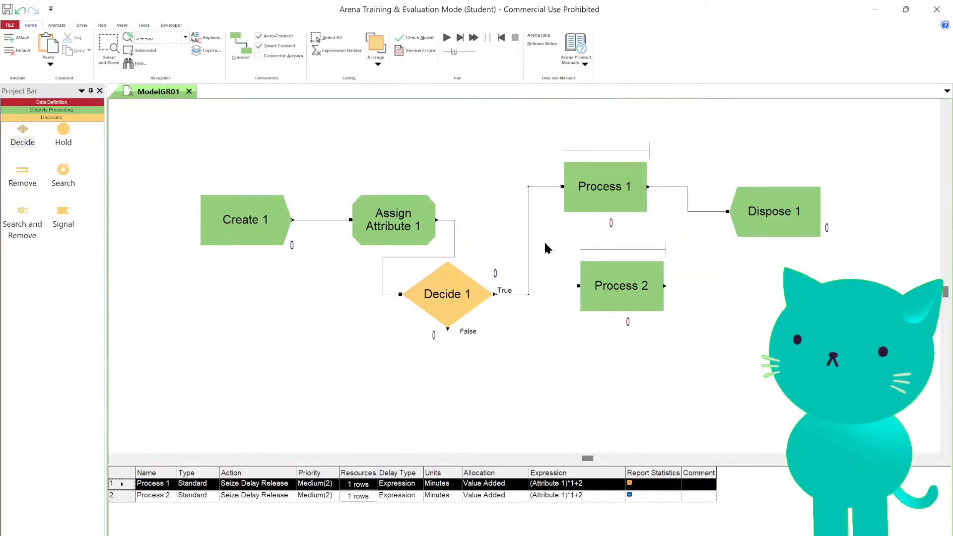
left_click(448, 329)
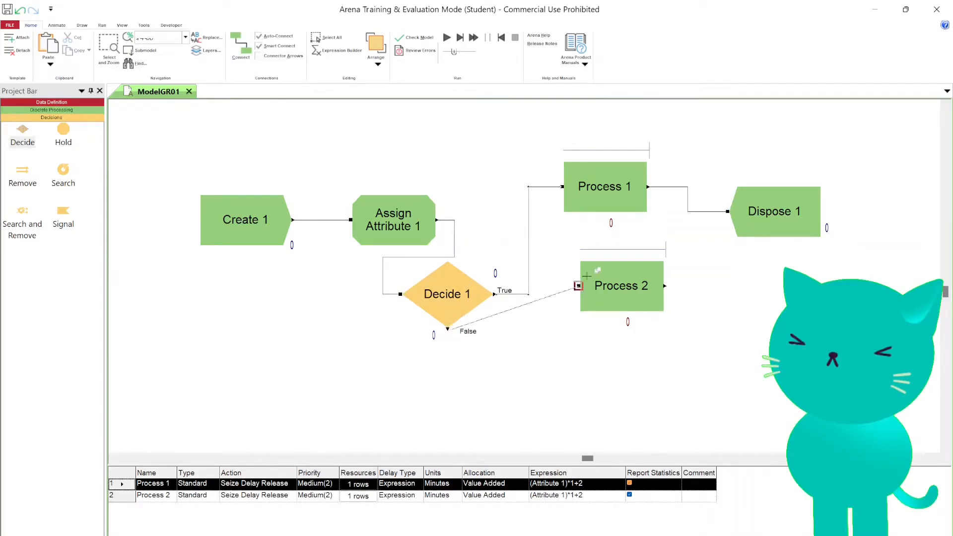
left_click(579, 286)
Connect Process 2 to Dispose 1, and reposition Dispose 1 and both Process modules to tidy the layout
left_click(243, 48)
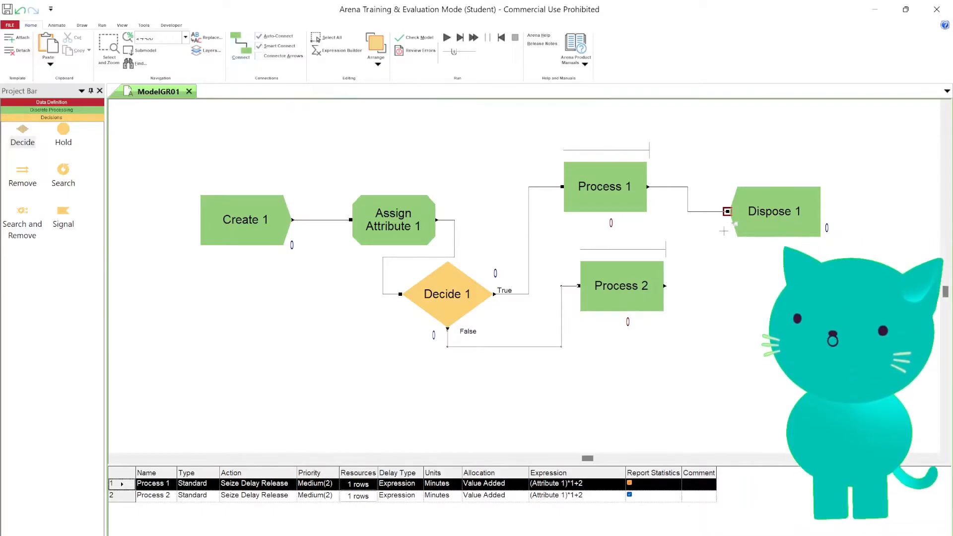
left_click(665, 286)
left_click(726, 211)
left_click_drag(787, 212, 827, 253)
left_click_drag(649, 288, 674, 321)
left_click_drag(639, 207, 671, 247)
Accept the Decide 1 settings as 2-way by Chance with 50 percent true, and save the model
double_click(440, 308)
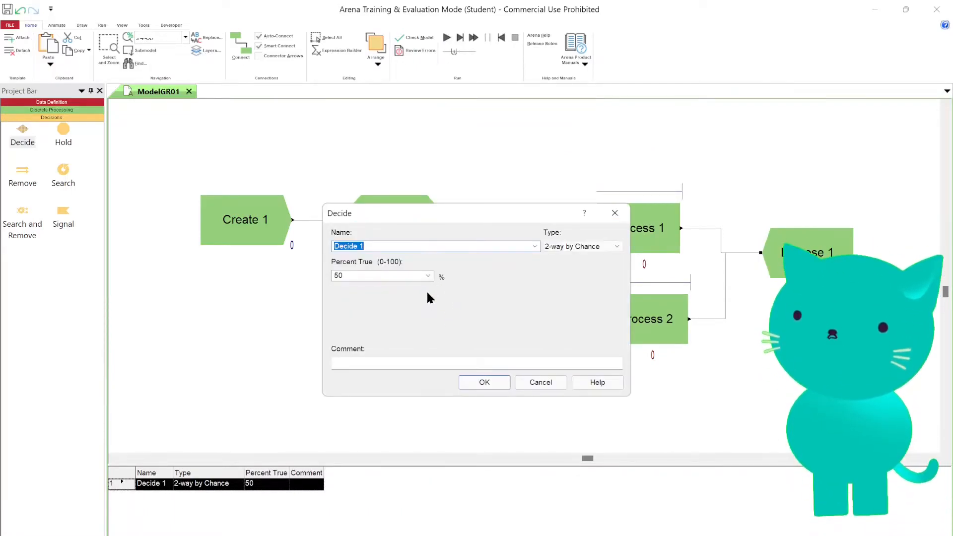
left_click(485, 383)
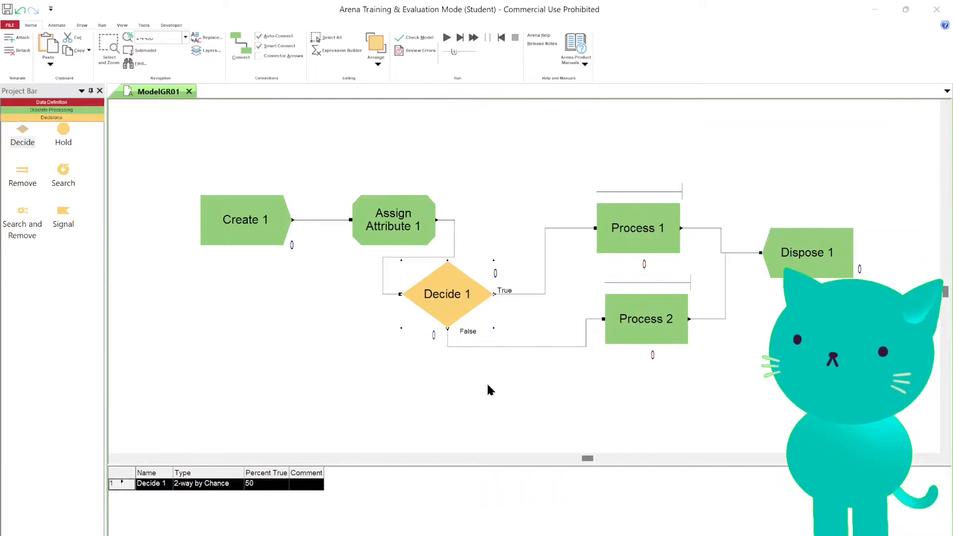
left_click(8, 9)
Check the model while keeping the existing database file, and run the simulation to completion without opening the results
left_click(170, 26)
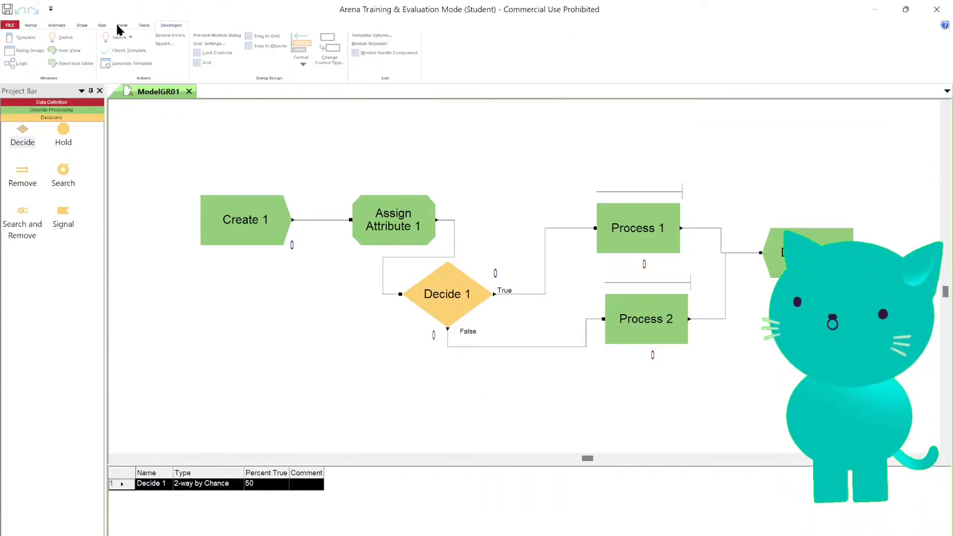
left_click(101, 25)
left_click(30, 50)
left_click(570, 331)
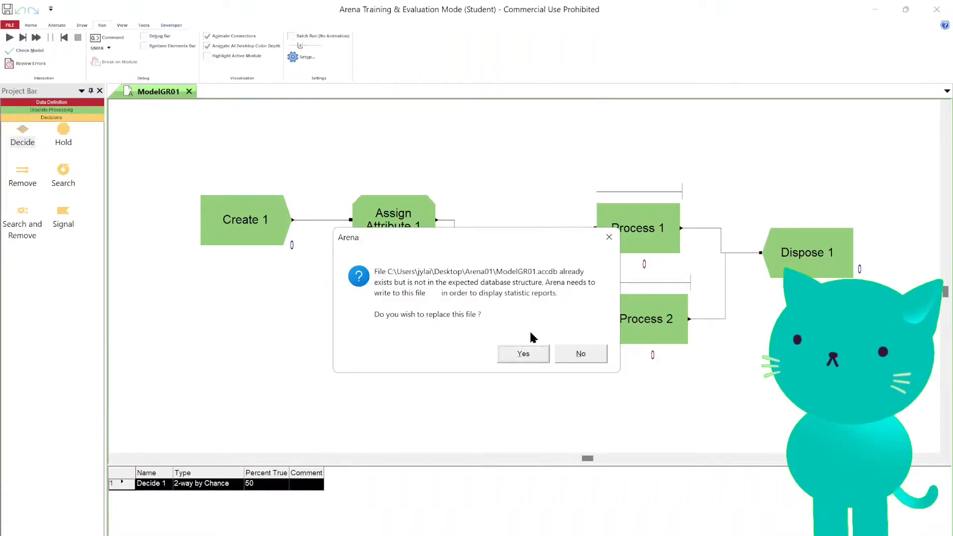
left_click(569, 351)
left_click(528, 343)
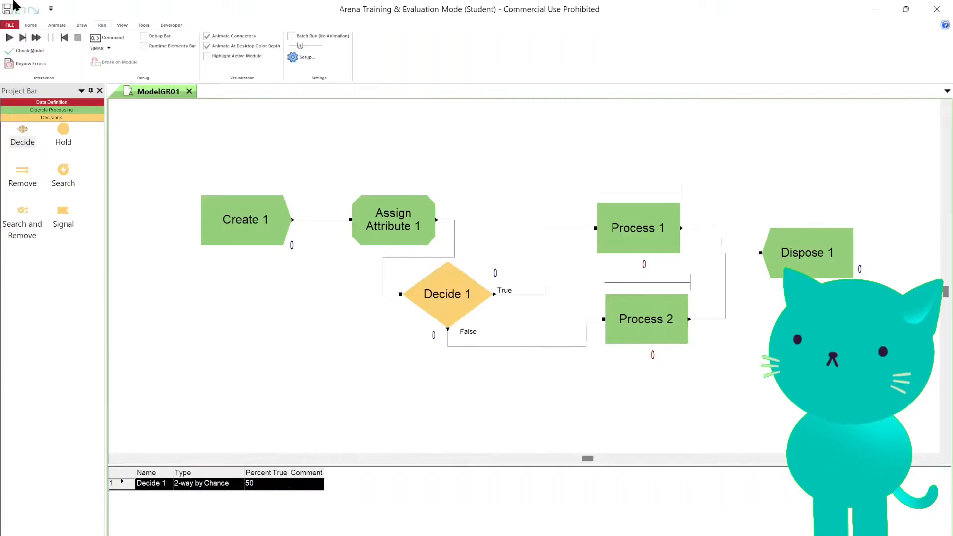
left_click(7, 40)
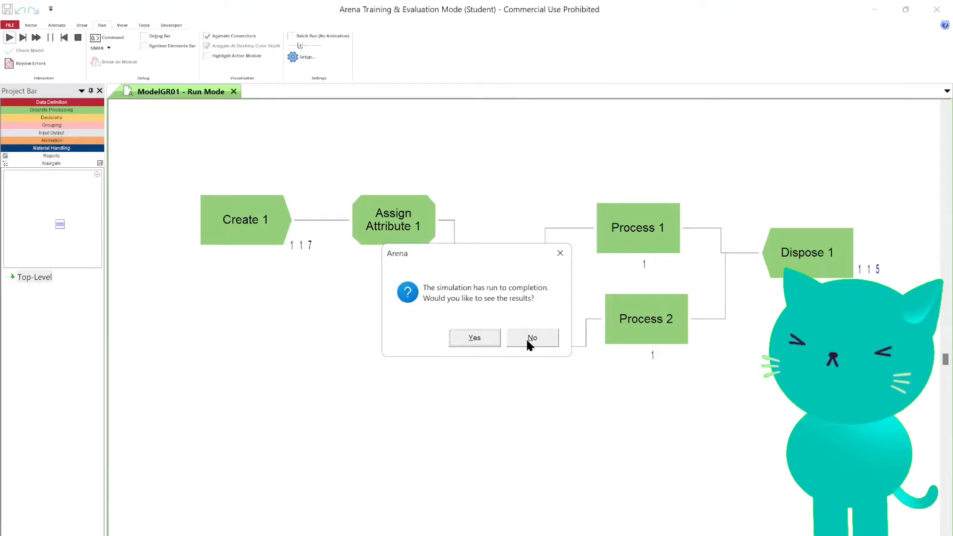
left_click(528, 341)
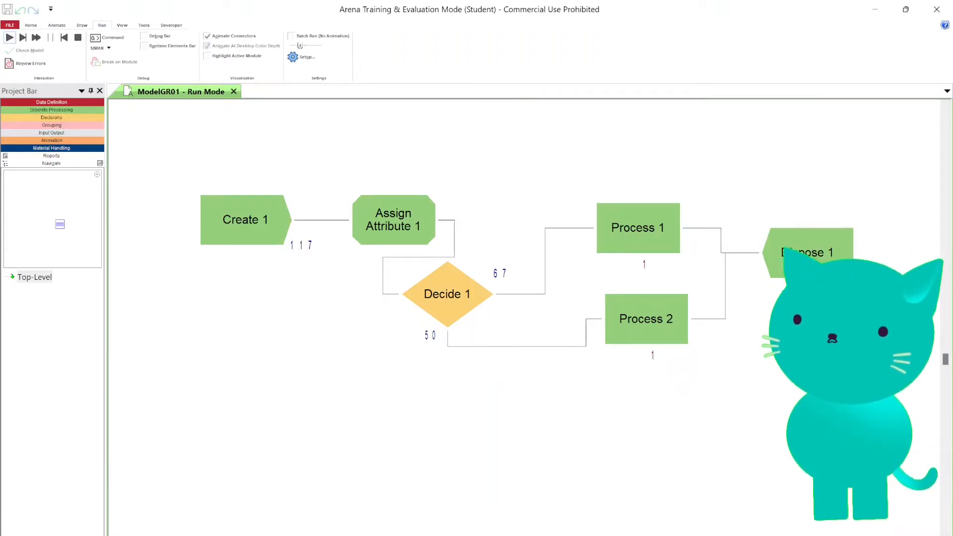
Examine the average queue waiting times of Process 1 and Process 2 in the ModelGR01 summary in Notepad
left_click(298, 535)
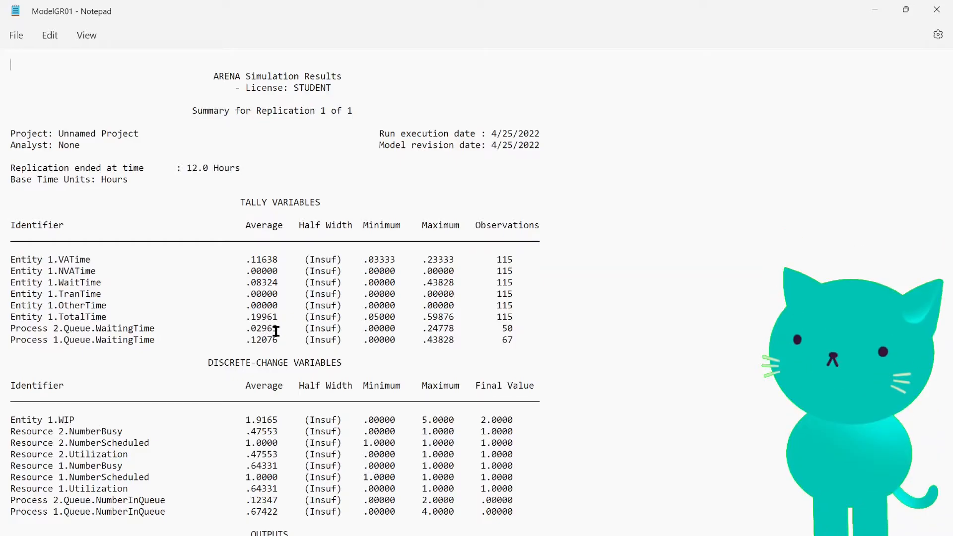
left_click_drag(252, 340, 267, 340)
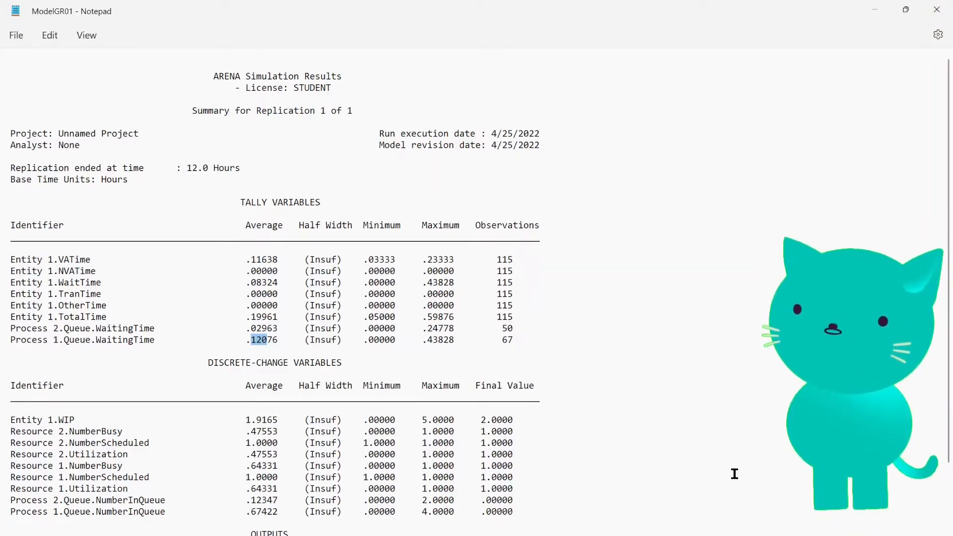
mouse_move(683, 535)
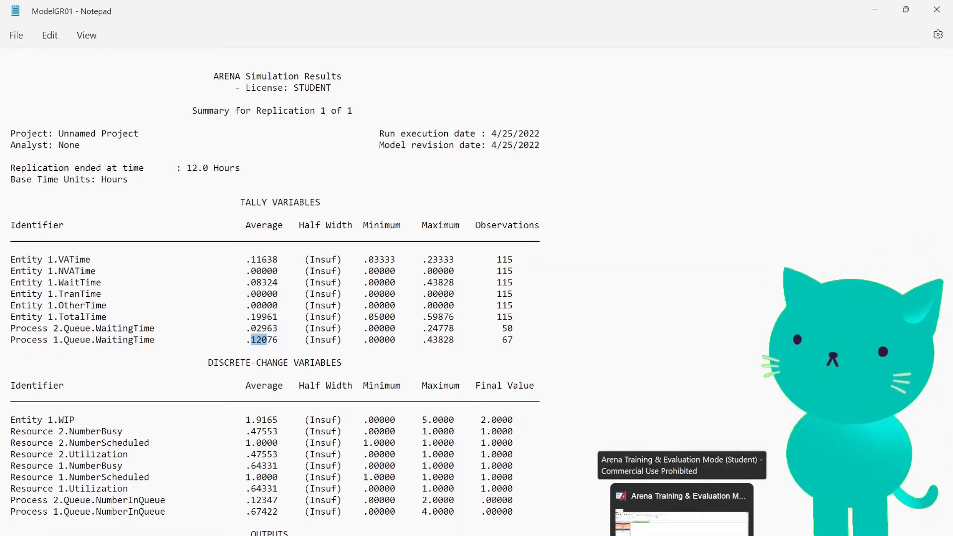
Switch back to Arena and set Decide 1 to 2-way by Condition, with the condition based on an Expression
left_click(682, 531)
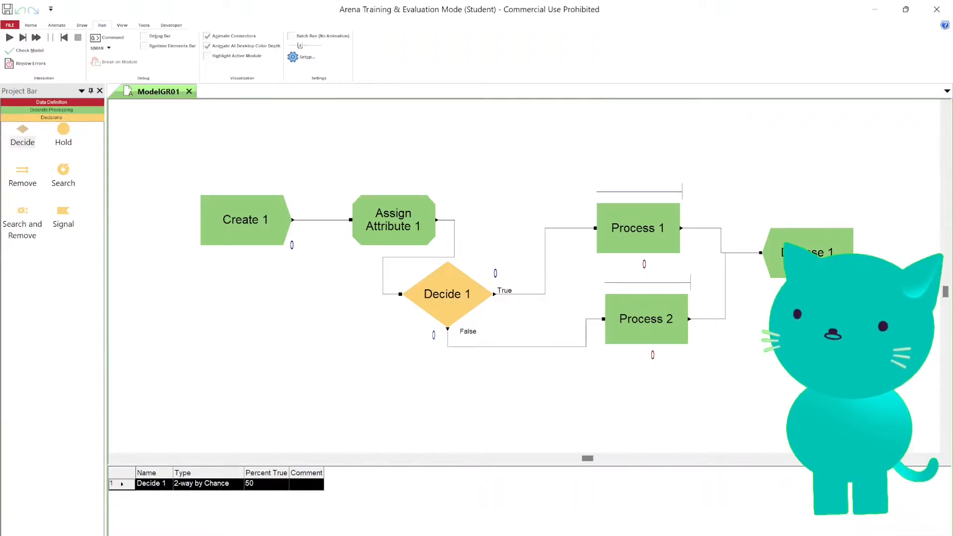
mouse_move(712, 535)
left_click(697, 496)
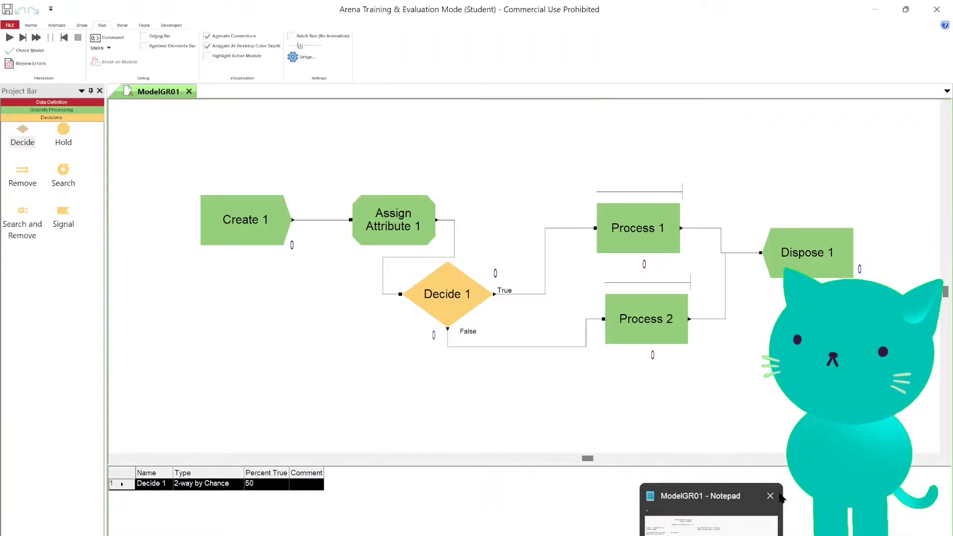
double_click(461, 300)
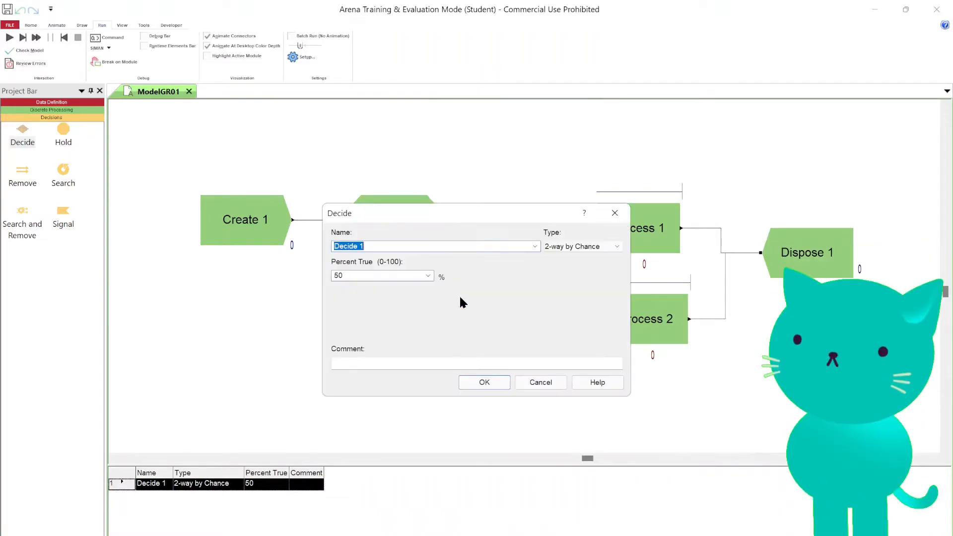
left_click(599, 247)
left_click(588, 265)
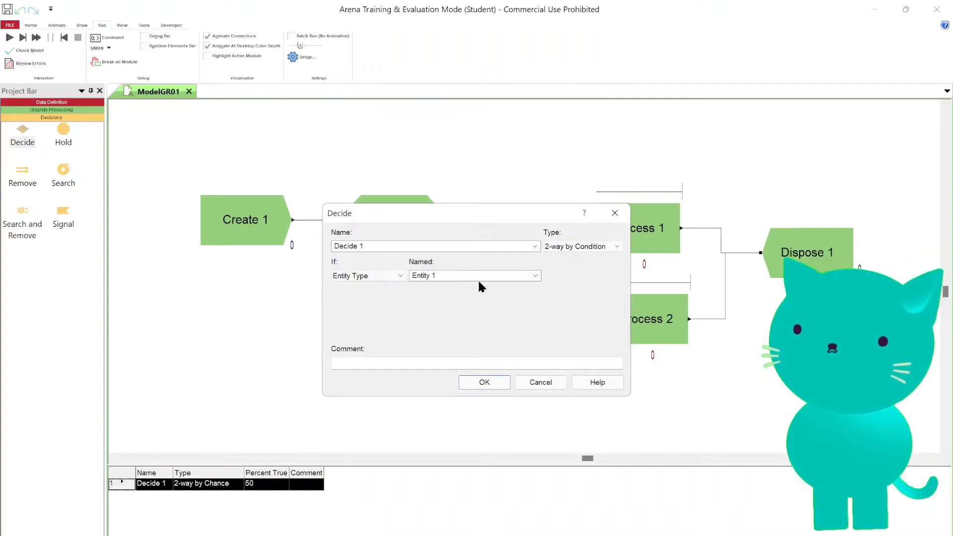
left_click(392, 276)
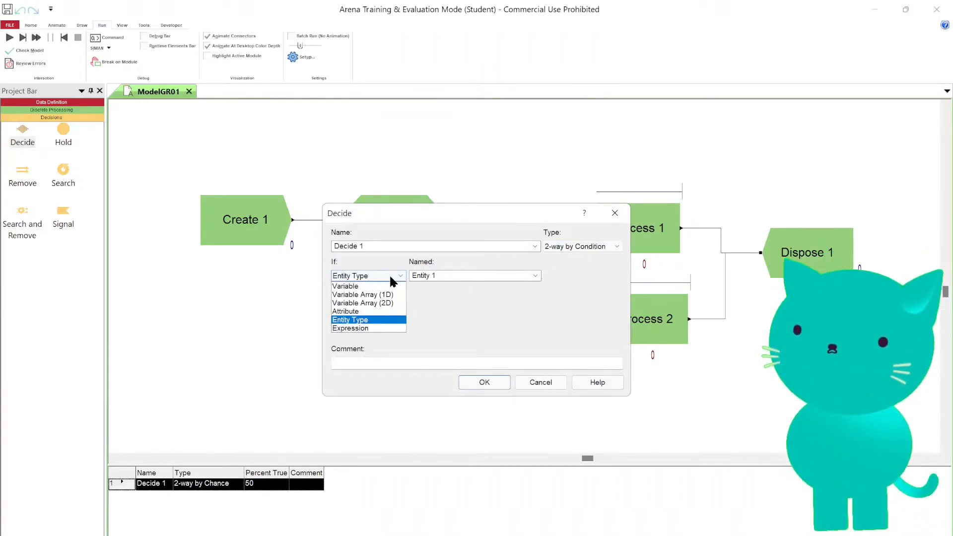
left_click(374, 331)
left_click(383, 272)
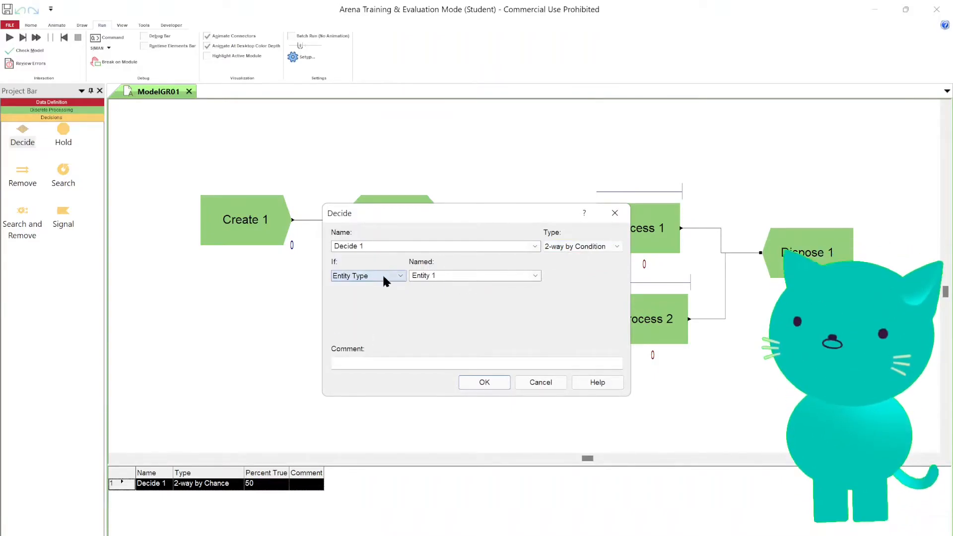
left_click(372, 330)
Build the Decide 1 expression NQ(Process 1.Queue) > NQ(Process 2.Queue) from the current number in queue of both processes
right_click(393, 301)
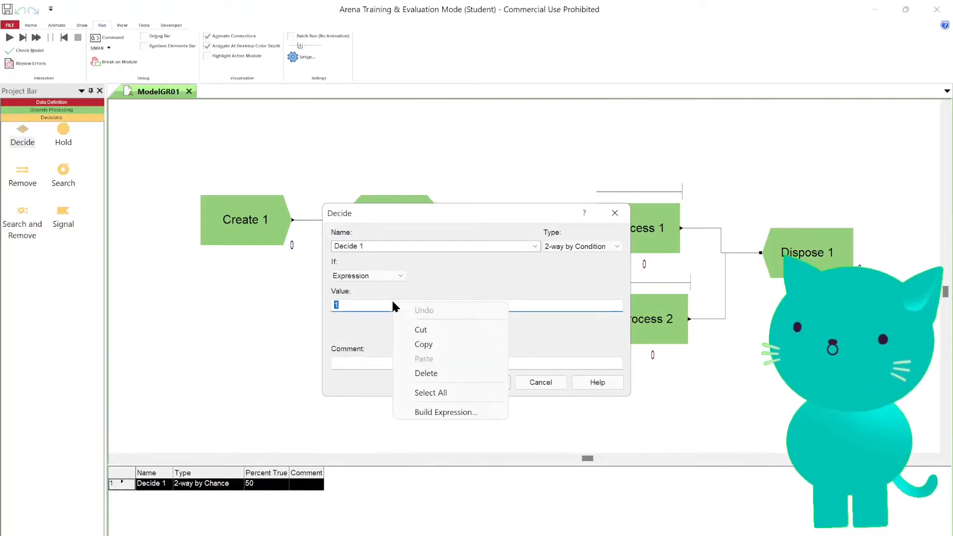
left_click(427, 412)
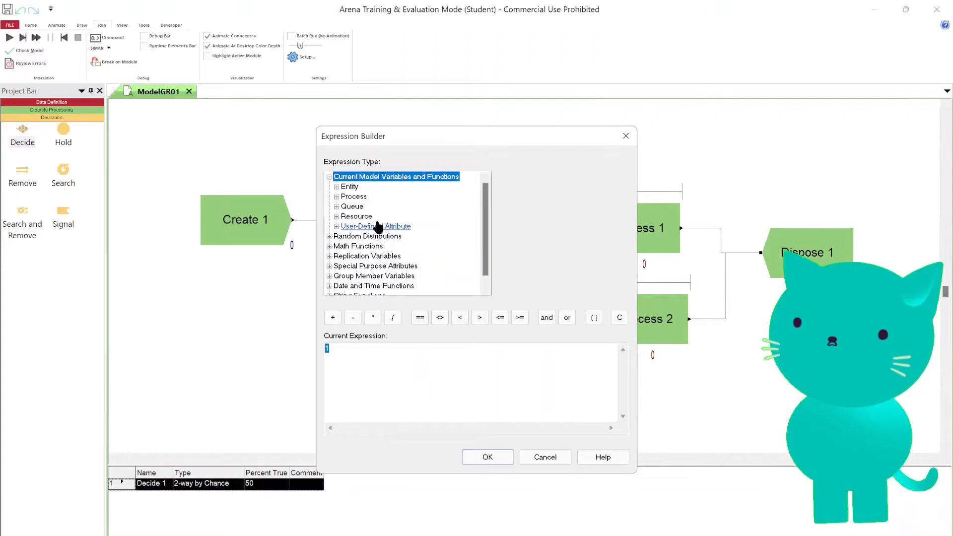
double_click(361, 197)
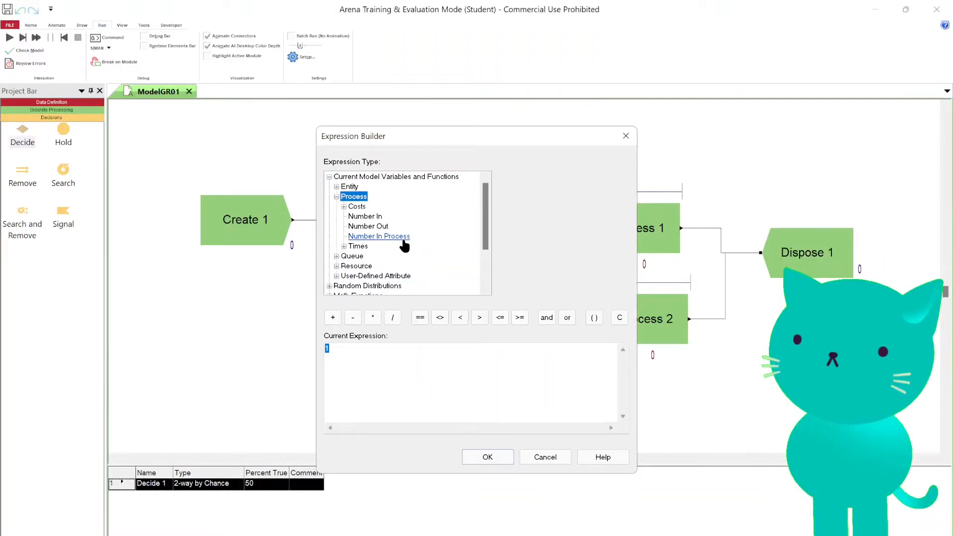
double_click(351, 256)
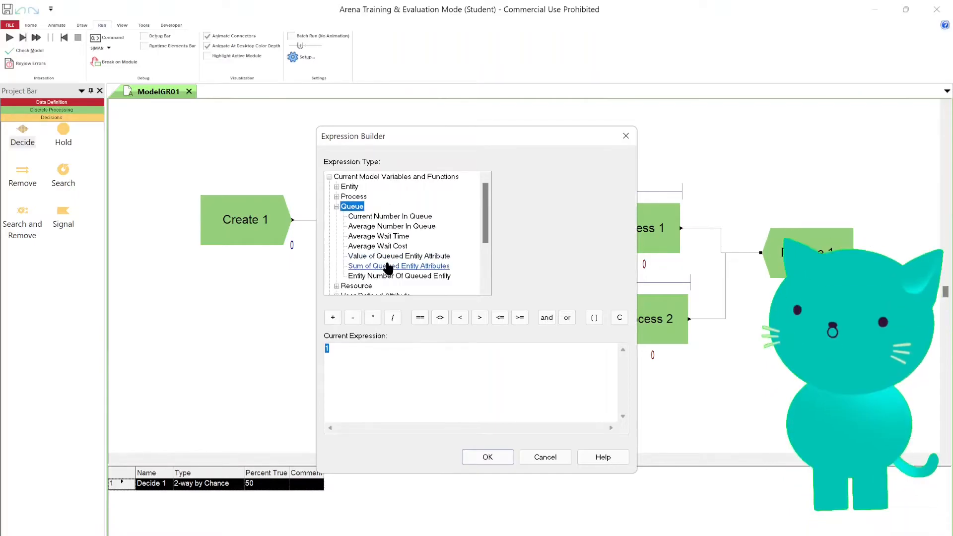
left_click(424, 219)
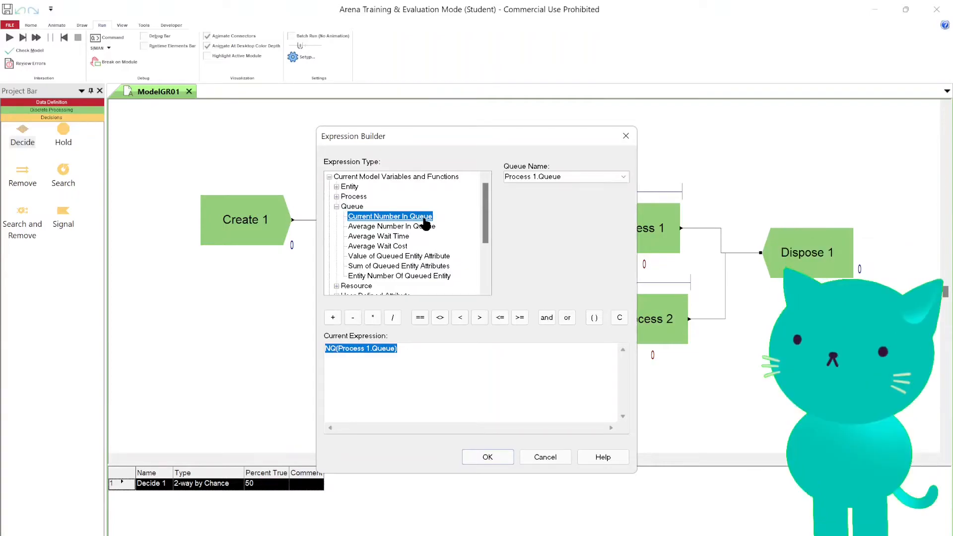
left_click(446, 351)
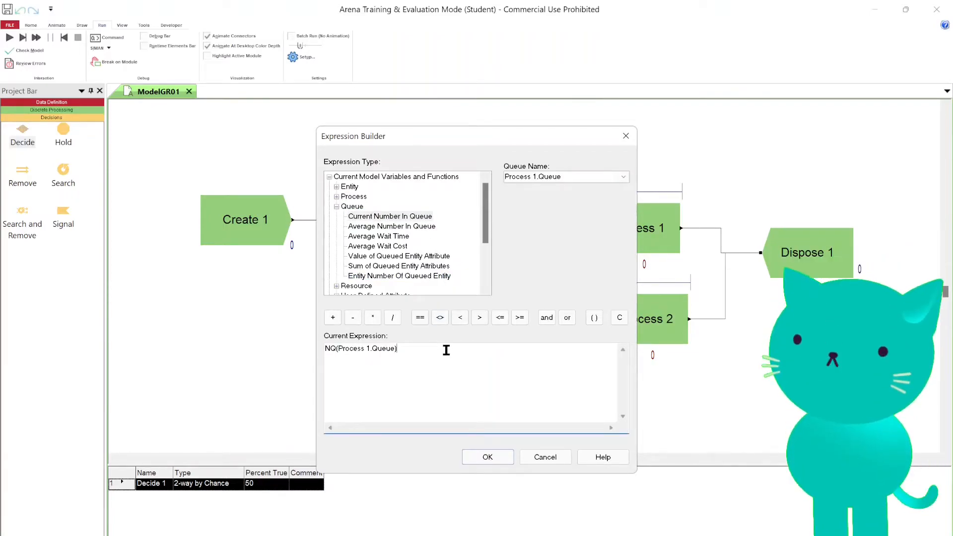
left_click(479, 318)
left_click(413, 217)
left_click(525, 177)
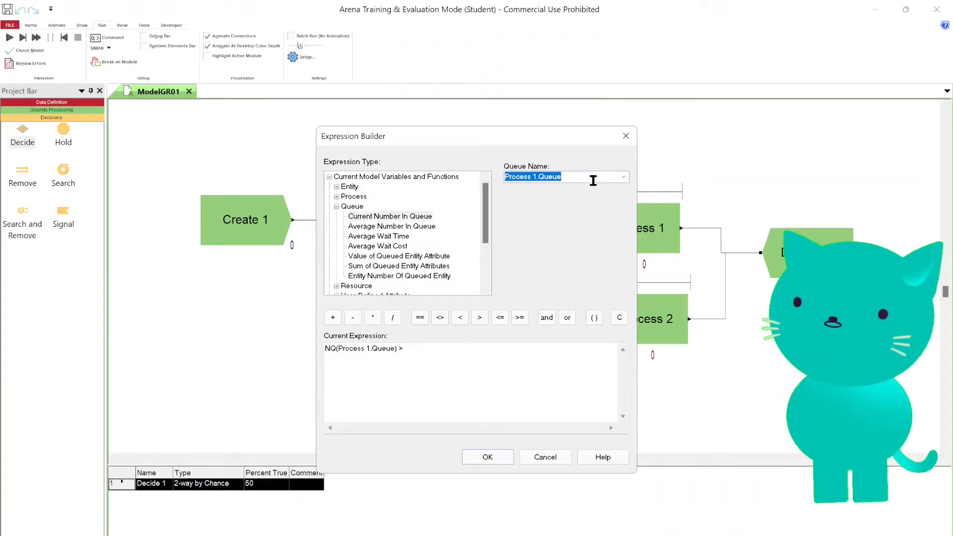
left_click(624, 177)
left_click(587, 197)
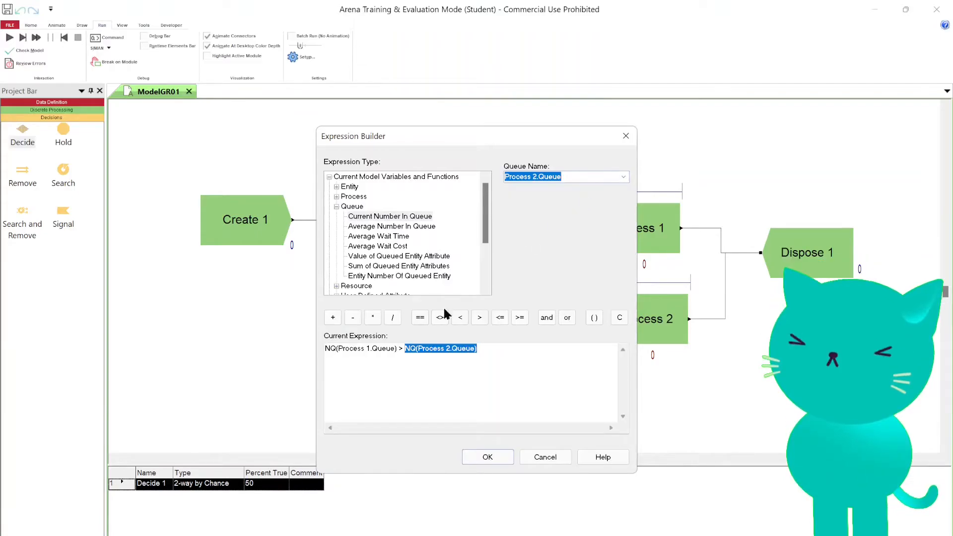
Change the comparison operator in the expression to <= and accept the expression and the Decide 1 settings
left_click(407, 358)
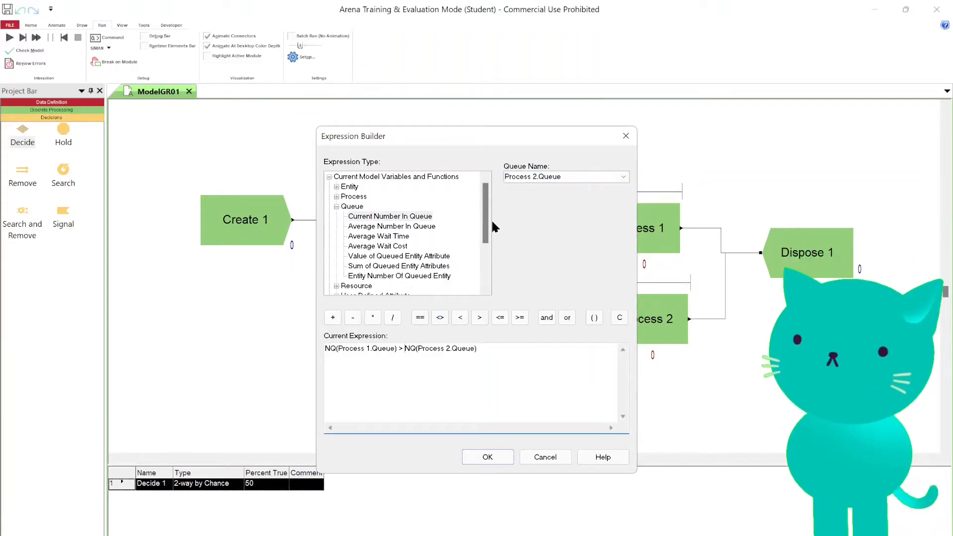
key("BackSpace")
key("BackSpace")
left_click(498, 316)
left_click(487, 458)
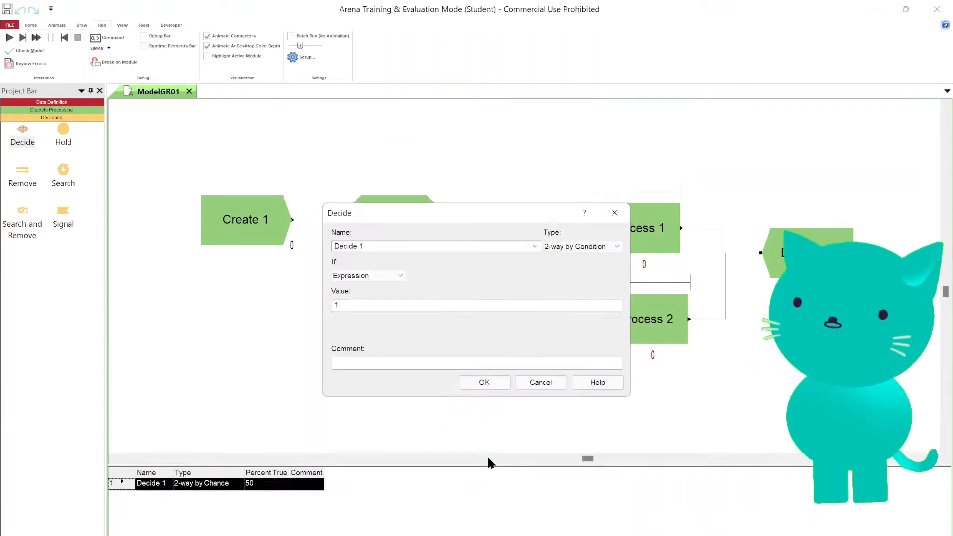
left_click(485, 386)
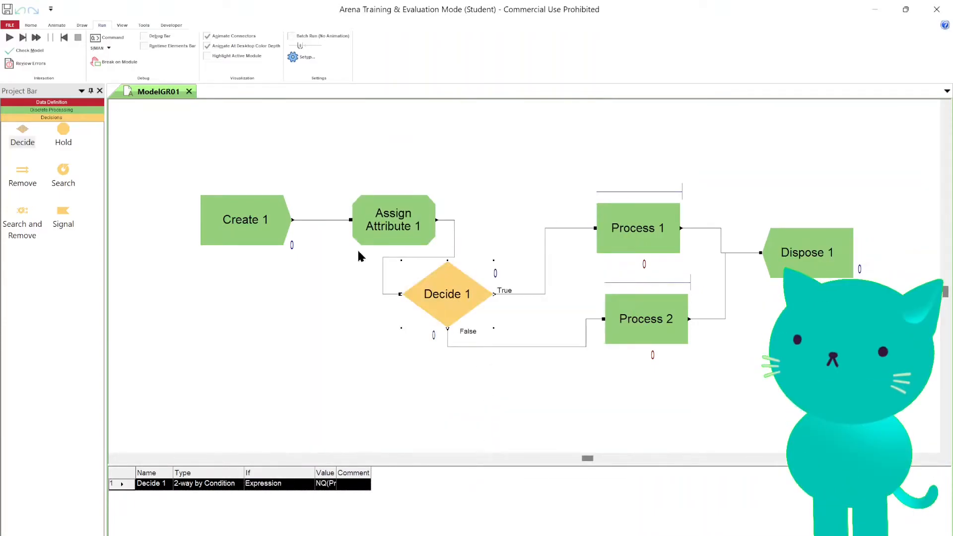
Save the model and run the simulation to completion without opening the results
left_click(10, 9)
left_click(158, 112)
left_click(36, 37)
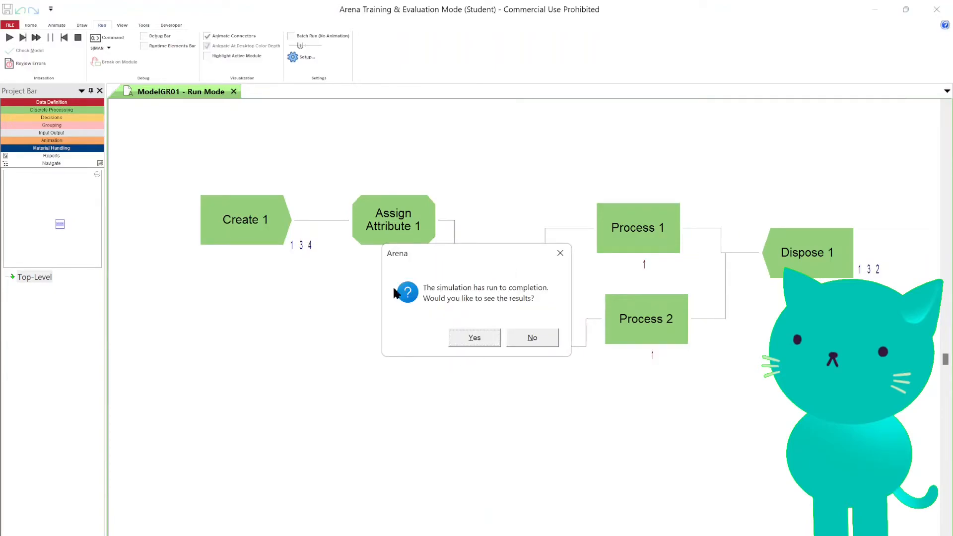
left_click(525, 340)
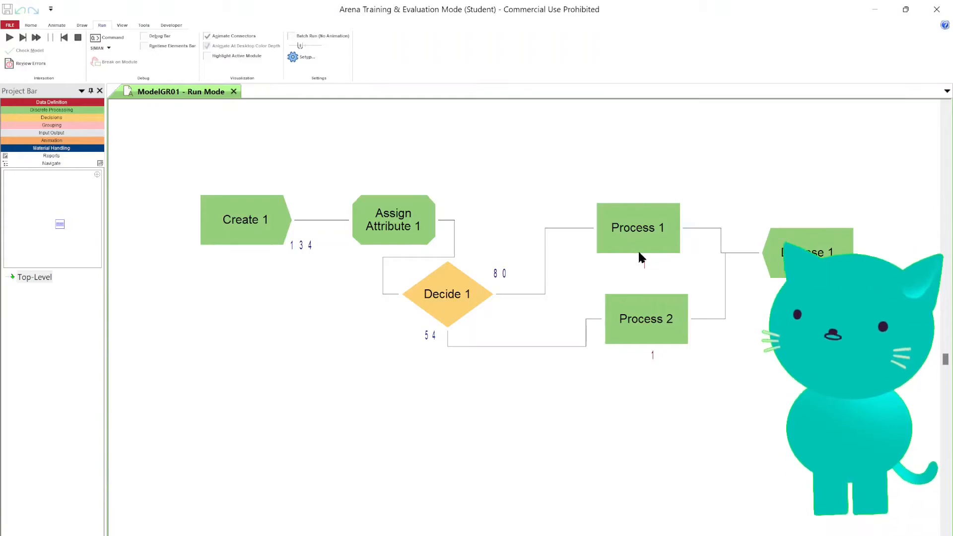
Switch to the Arena simulation 103 Grocery presentation in PowerPoint
mouse_move(417, 535)
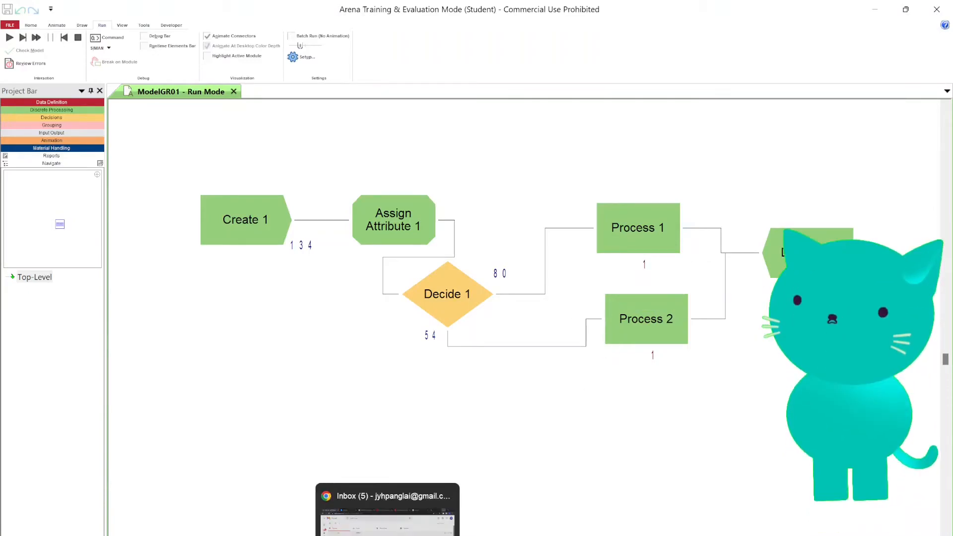
mouse_move(269, 535)
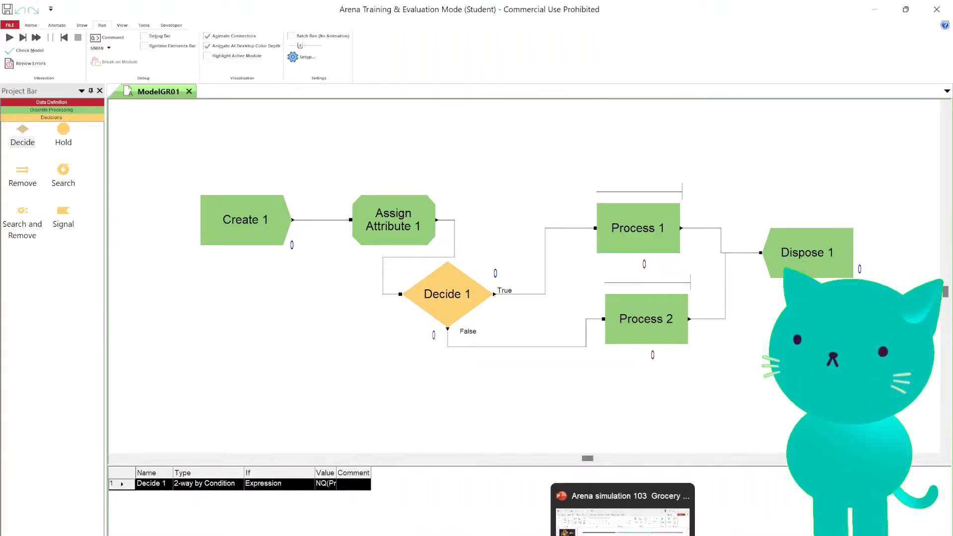
left_click(623, 534)
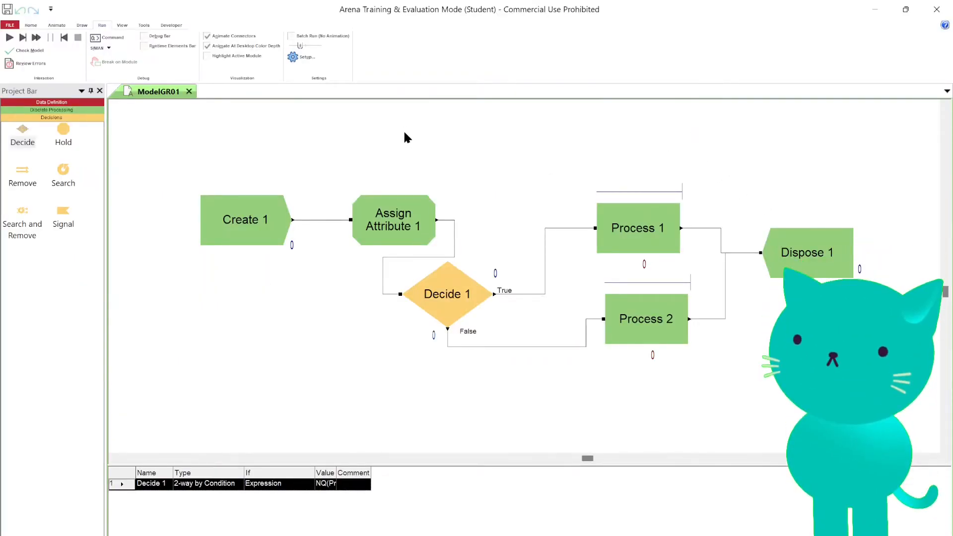
Rearrange the Create 1, Assign Attribute 1, Decide 1, Process 2 and Dispose 1 modules, aligning Process 2 beneath Process 1
left_click_drag(448, 298, 475, 292)
left_click_drag(249, 227, 216, 202)
left_click_drag(375, 216, 332, 198)
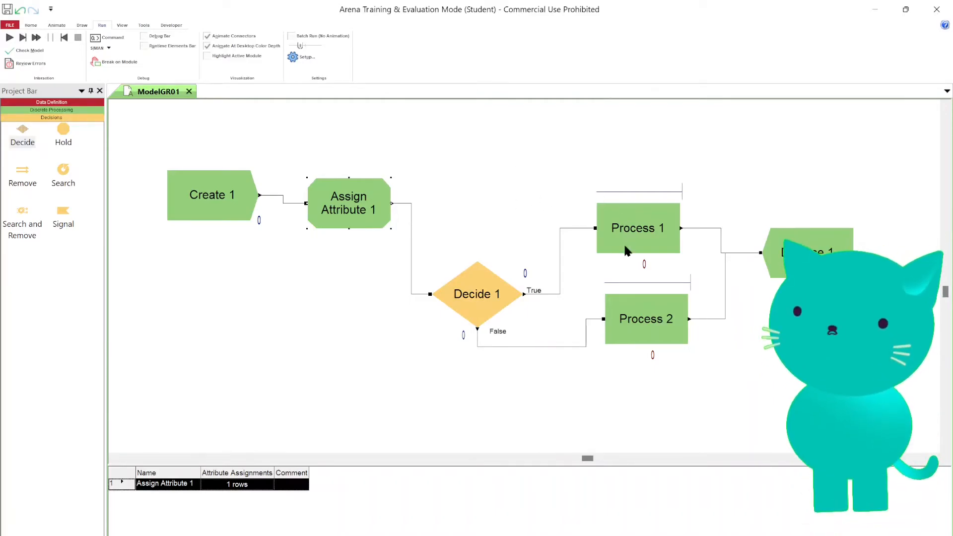
left_click_drag(641, 316, 632, 315)
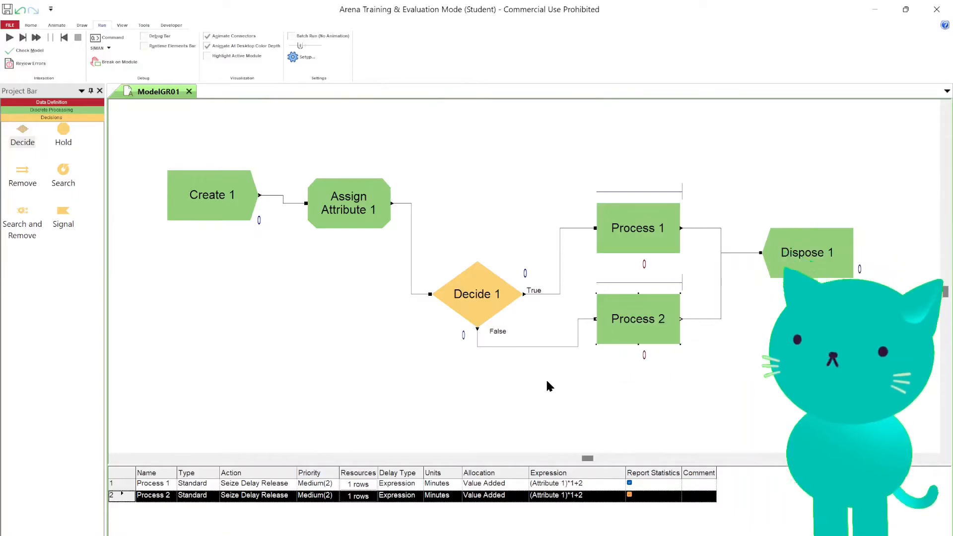
left_click_drag(805, 254, 805, 302)
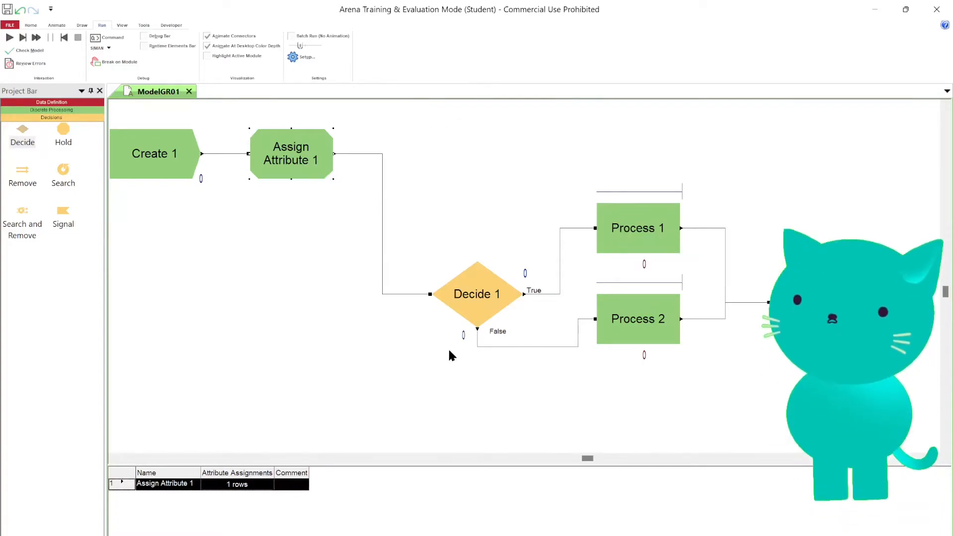
left_click(480, 302)
left_click_drag(462, 256, 445, 197)
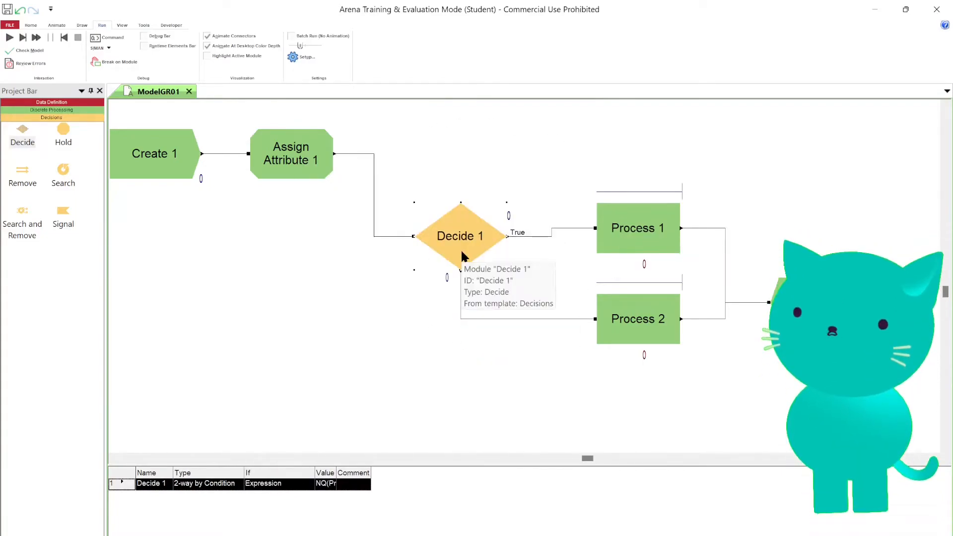
Check the Process 1 settings without changing them, and move Dispose 1 and both Process modules farther from Decide 1
double_click(661, 230)
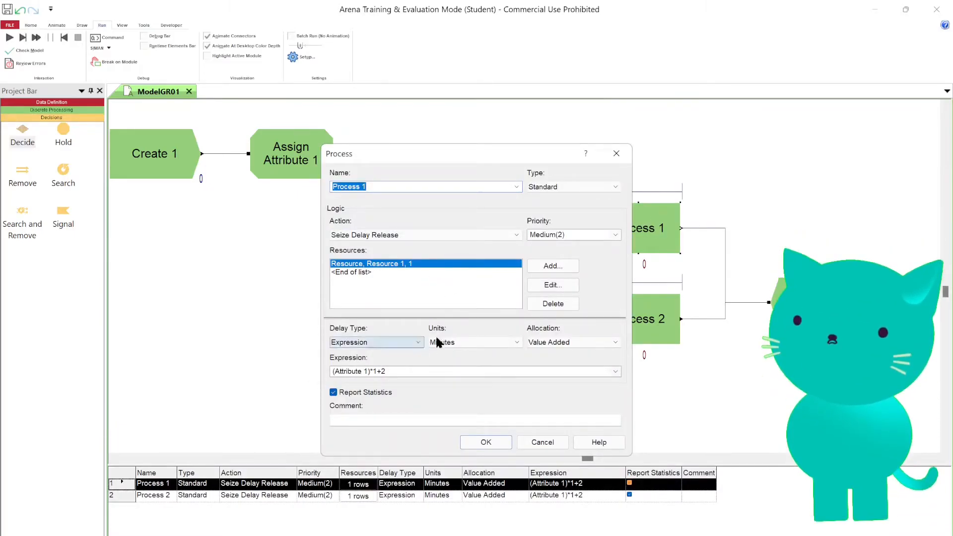
left_click(541, 443)
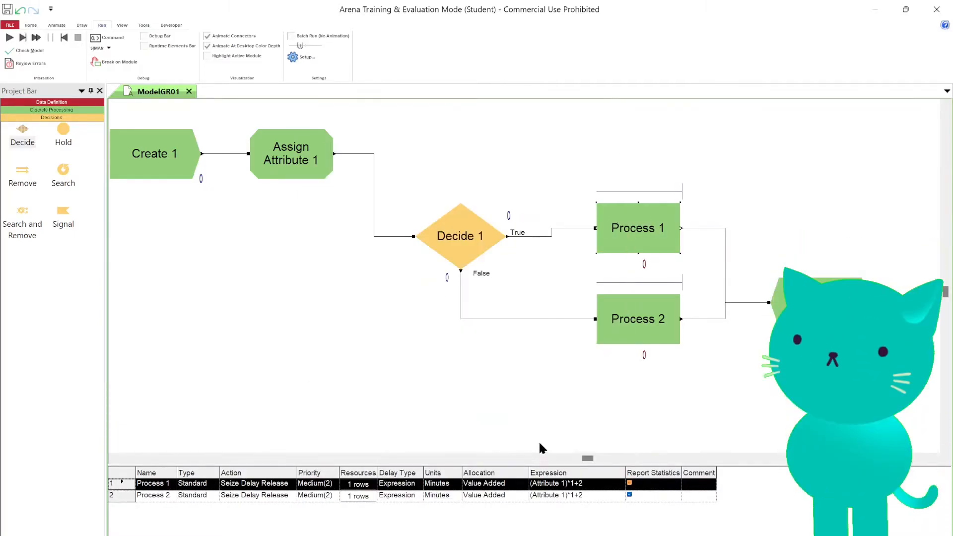
left_click_drag(814, 300, 855, 268)
left_click_drag(644, 232, 694, 182)
left_click_drag(650, 318, 682, 298)
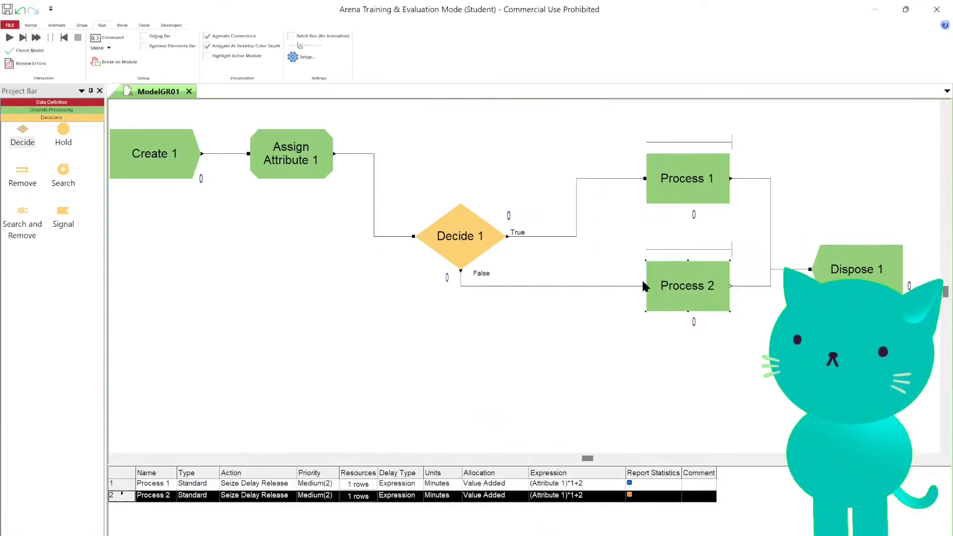
Change the Decide 1 condition to test whether Attribute 1 is >= 5, and accept the settings
double_click(467, 243)
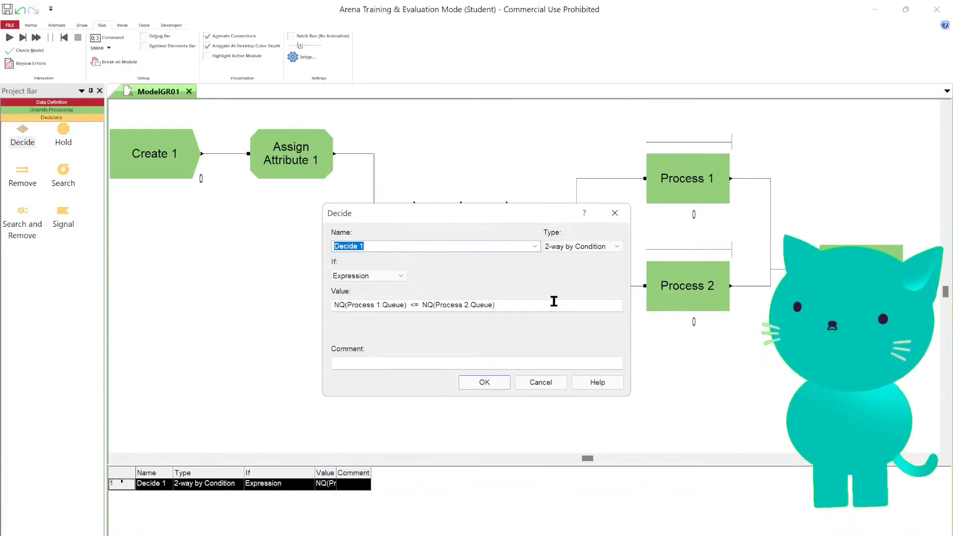
left_click_drag(554, 302, 410, 305)
left_click(400, 276)
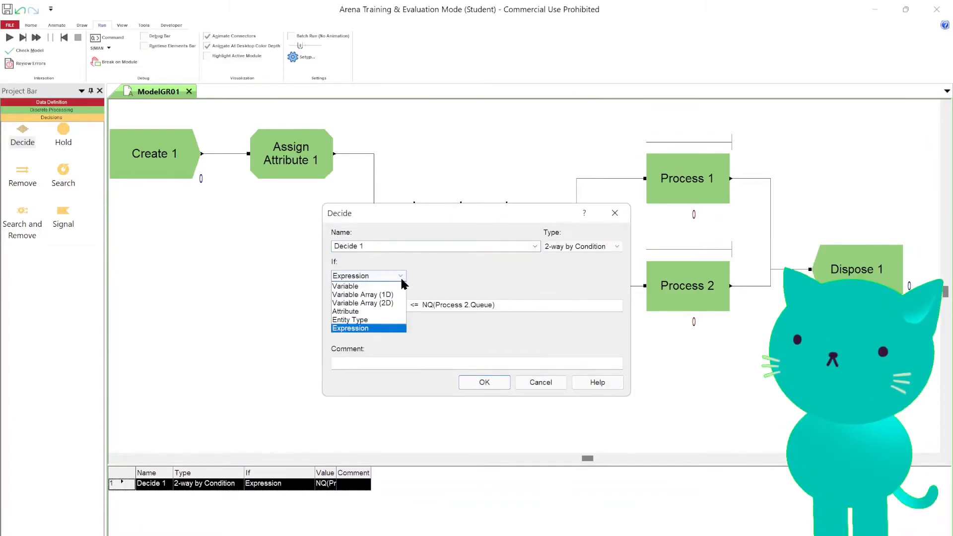
left_click(373, 312)
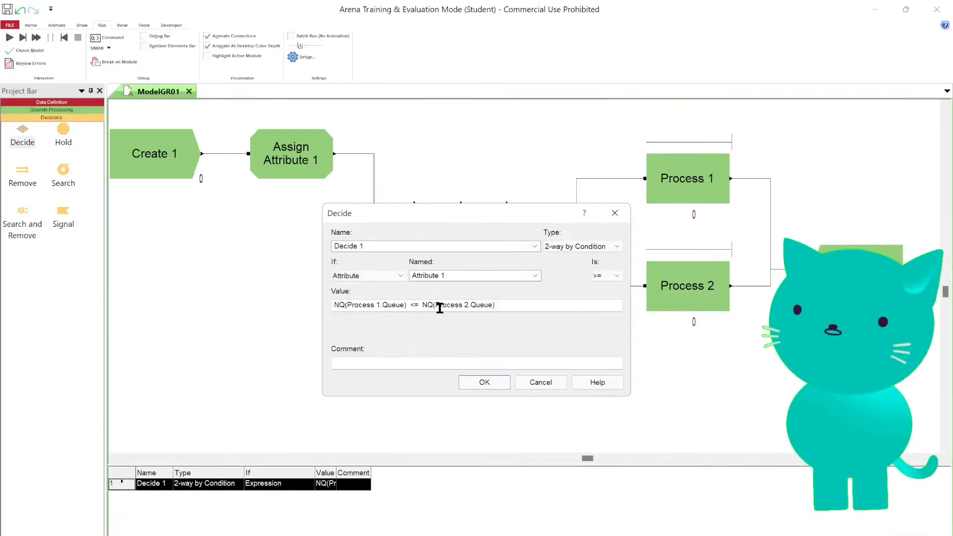
left_click(540, 310)
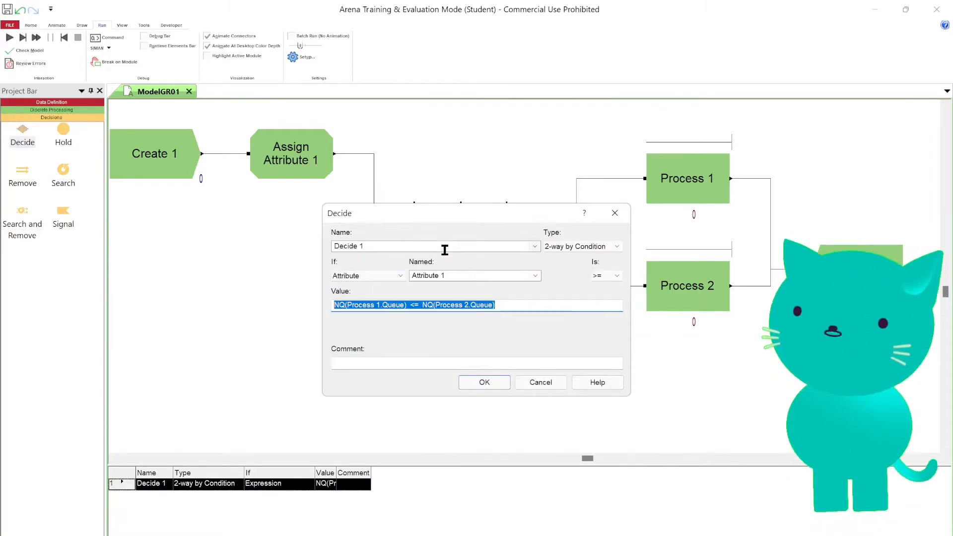
type("5")
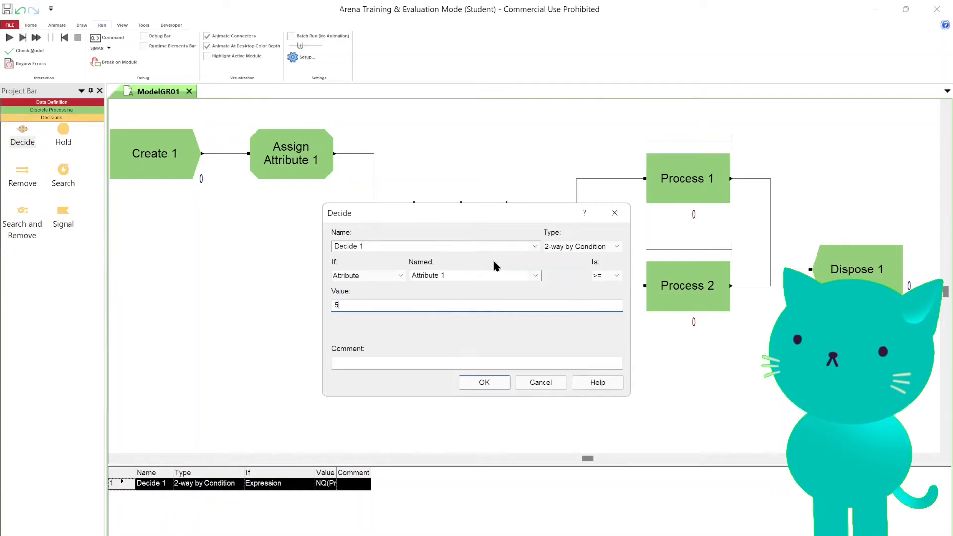
left_click(492, 385)
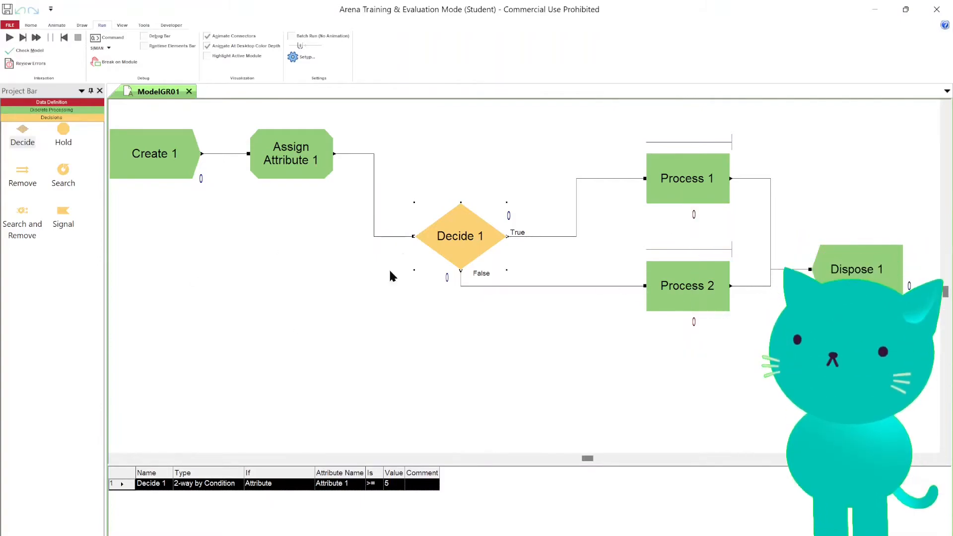
Check the Decide 1 condition without changing it, run the simulation to completion, and end the run without opening the results
double_click(465, 237)
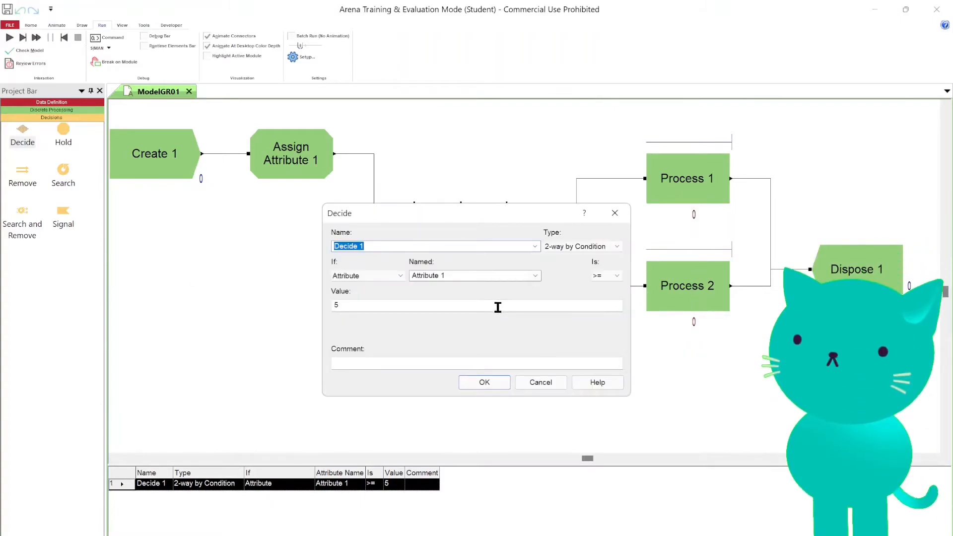
left_click(556, 389)
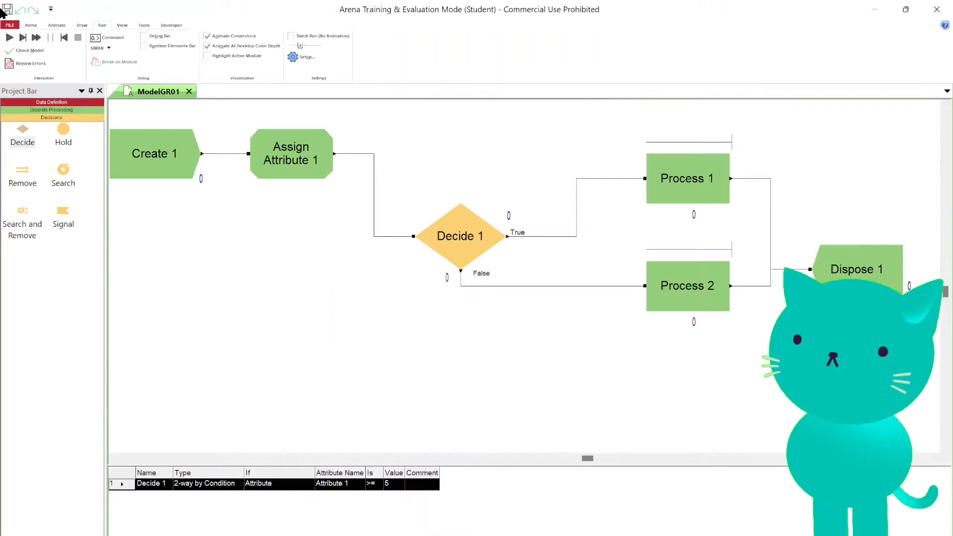
left_click(6, 33)
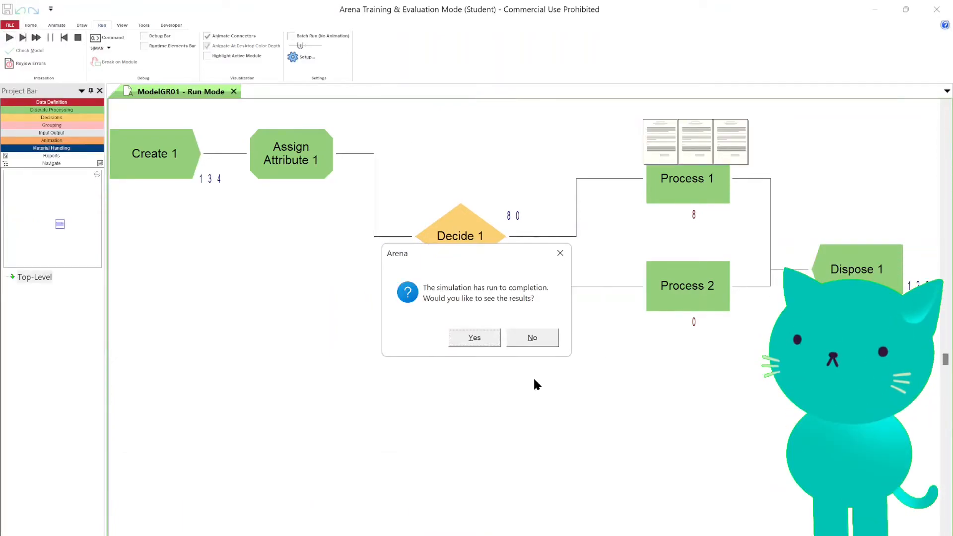
left_click(534, 338)
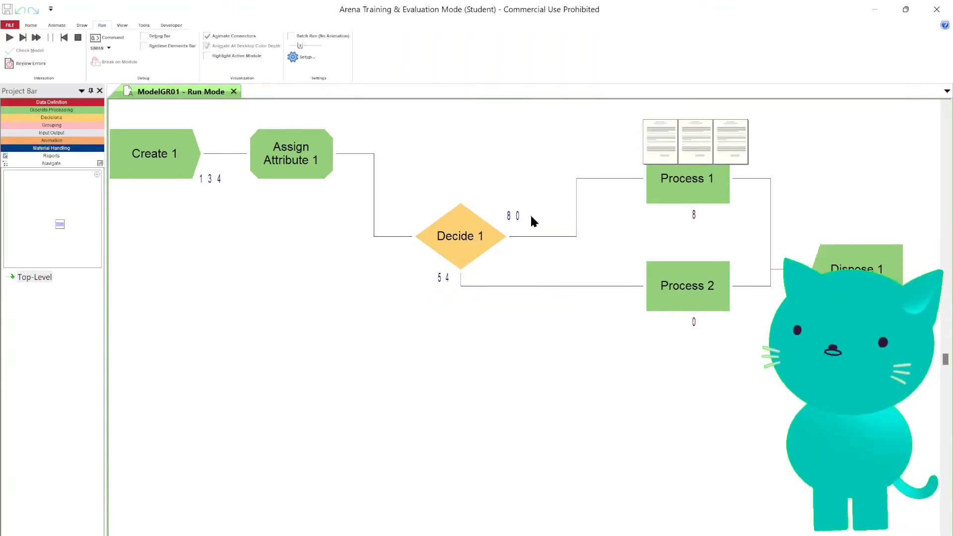
left_click(77, 38)
Set the Decide 1 condition value for Attribute 1 to 8 and accept the settings
double_click(471, 239)
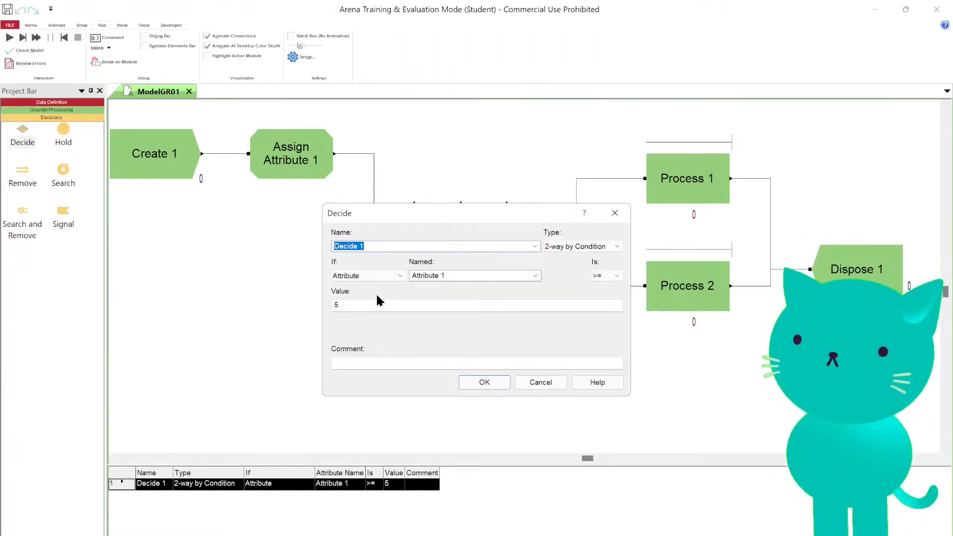
left_click(376, 304)
type("8")
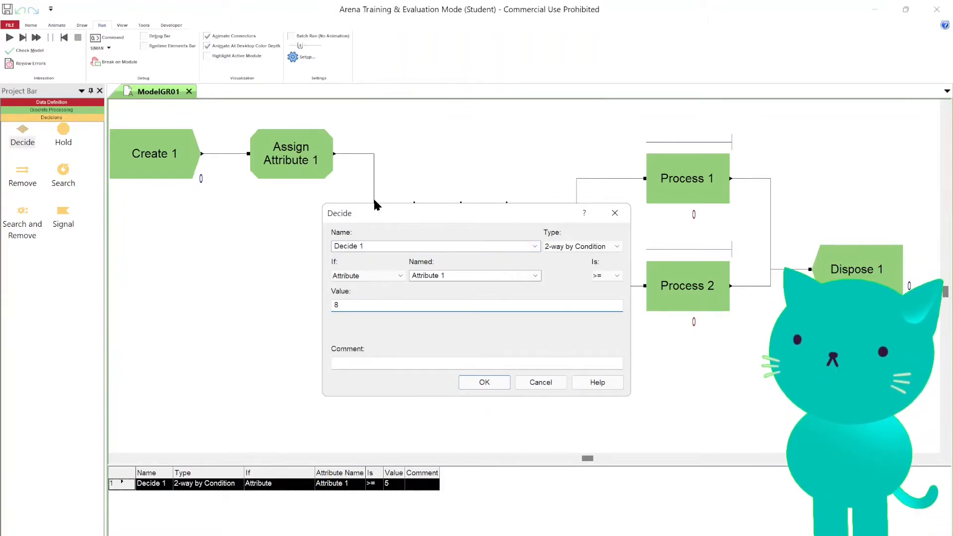
left_click(485, 382)
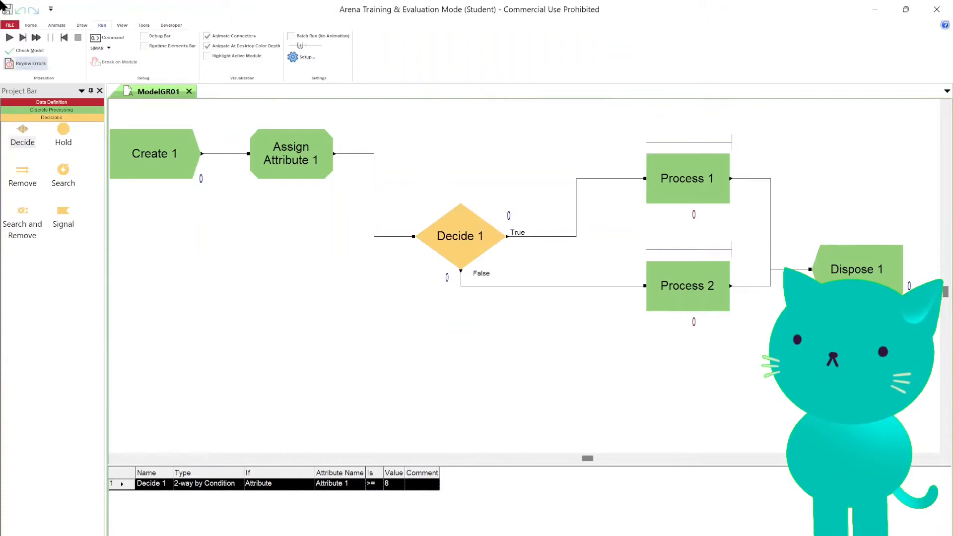
Run the simulation with the Decide 1 threshold of 8, decline the results, and end the run
left_click(9, 38)
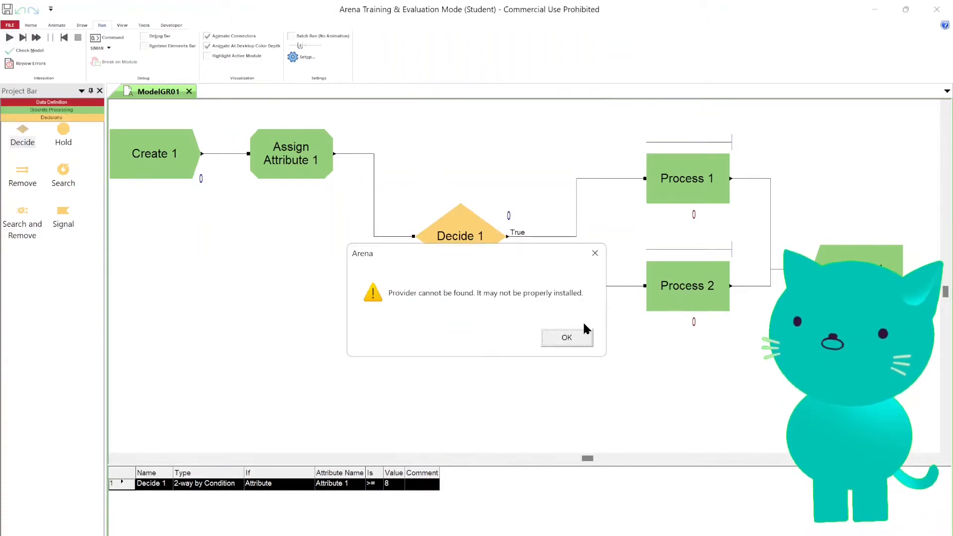
left_click(576, 335)
left_click(588, 354)
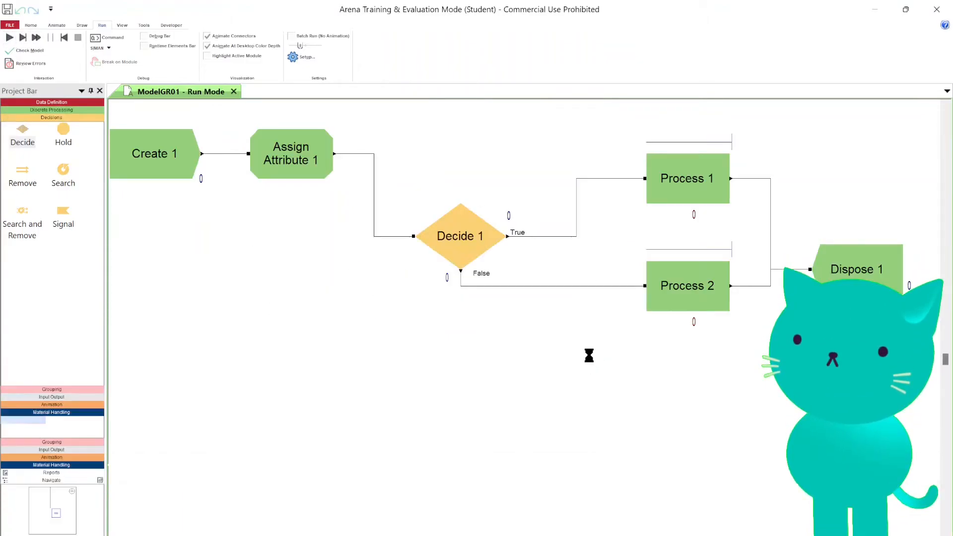
left_click(539, 343)
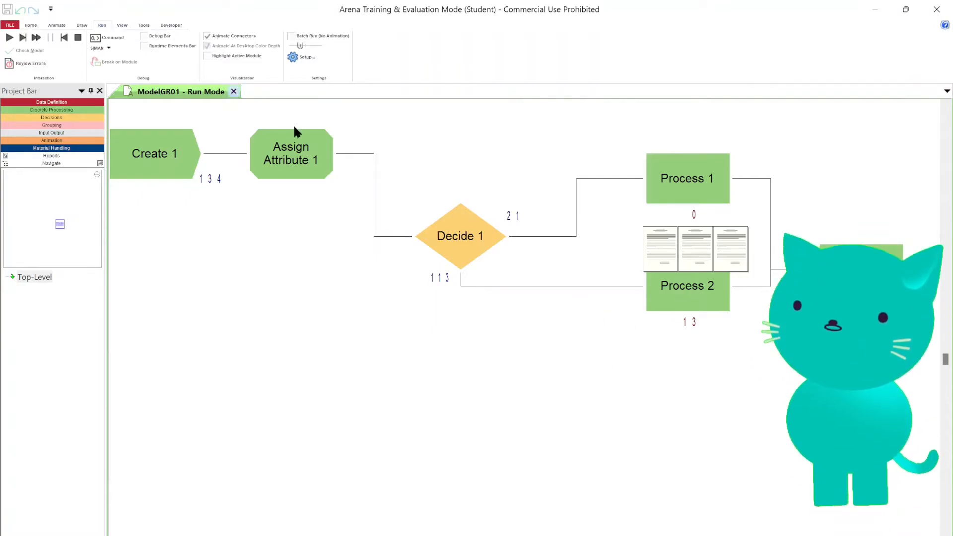
left_click(78, 37)
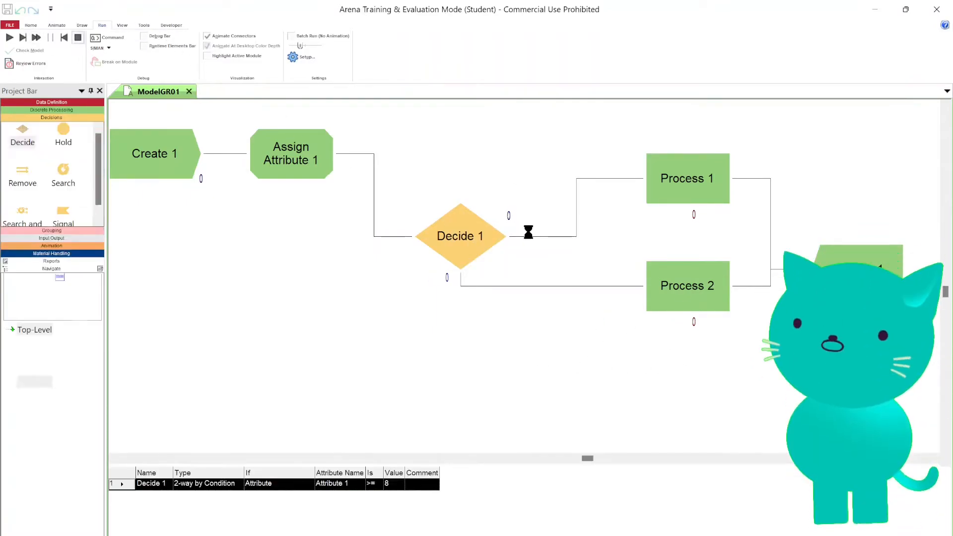
Set the Decide 1 condition value to 6 and run the simulation to completion without opening the results
double_click(470, 234)
left_click(375, 303)
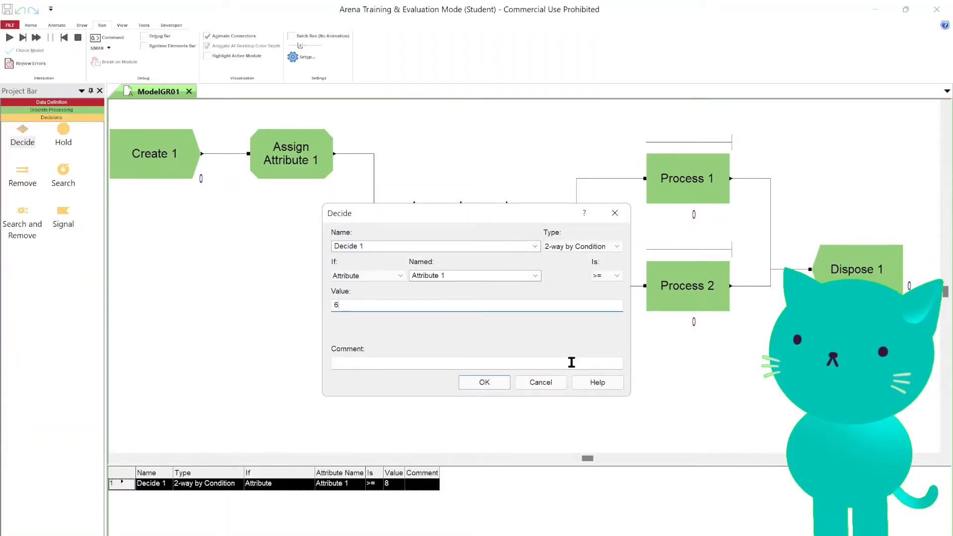
left_click(496, 385)
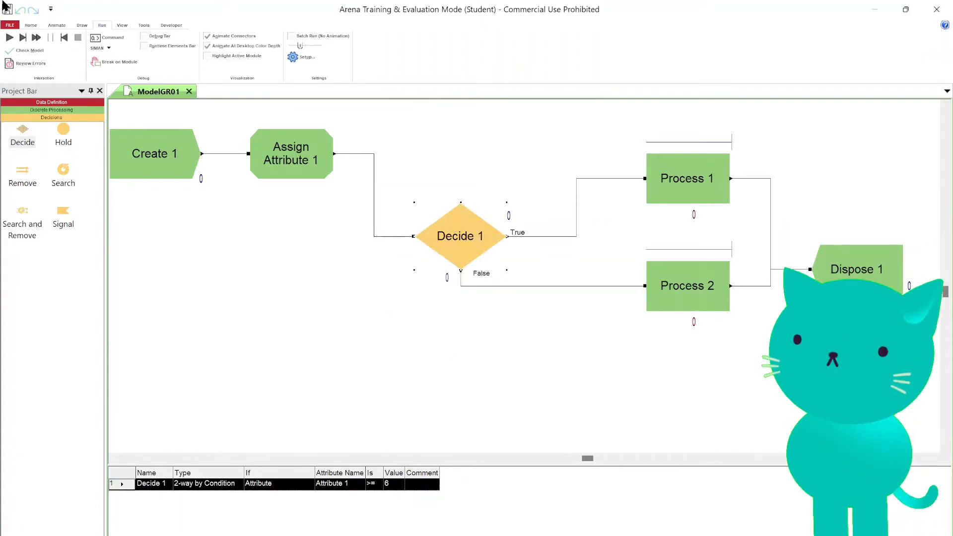
left_click(10, 39)
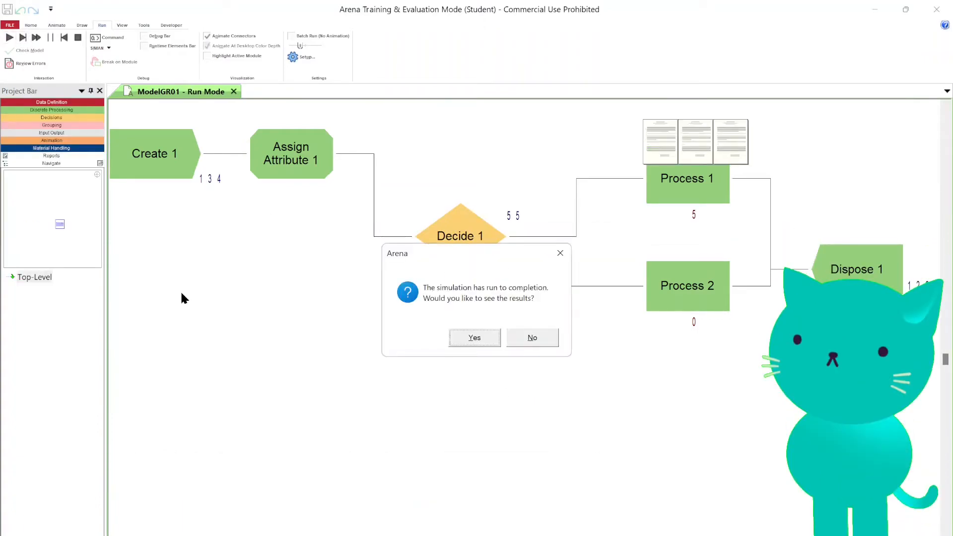
left_click(519, 337)
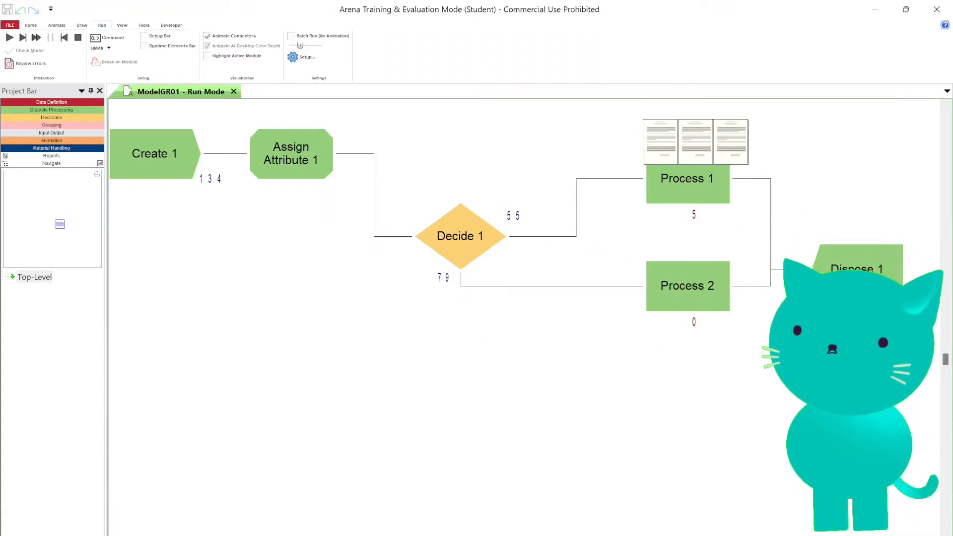
Switch to the ModelGR01 results in Notepad, compare the average waiting times of the Process 1 and Process 2 queues, and return to Arena
mouse_move(270, 535)
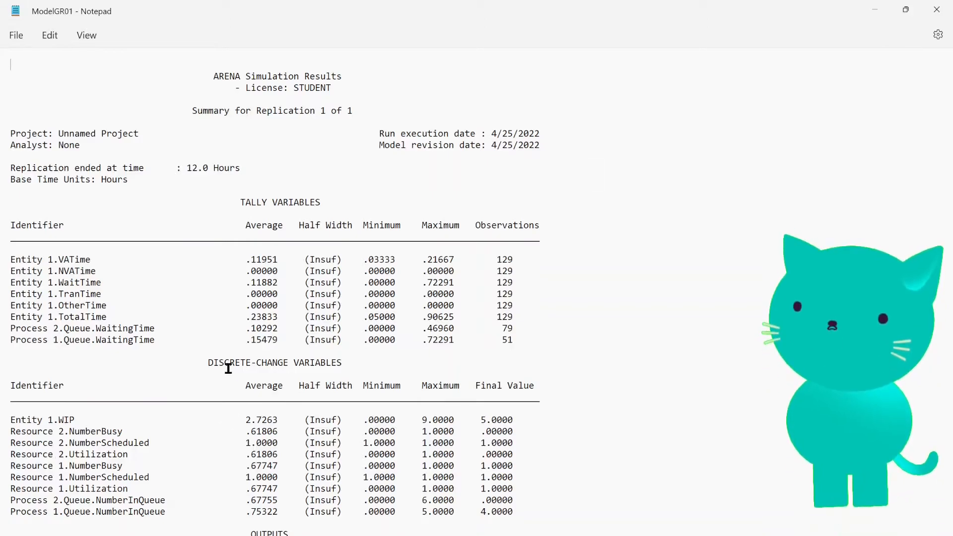
left_click_drag(273, 328, 274, 328)
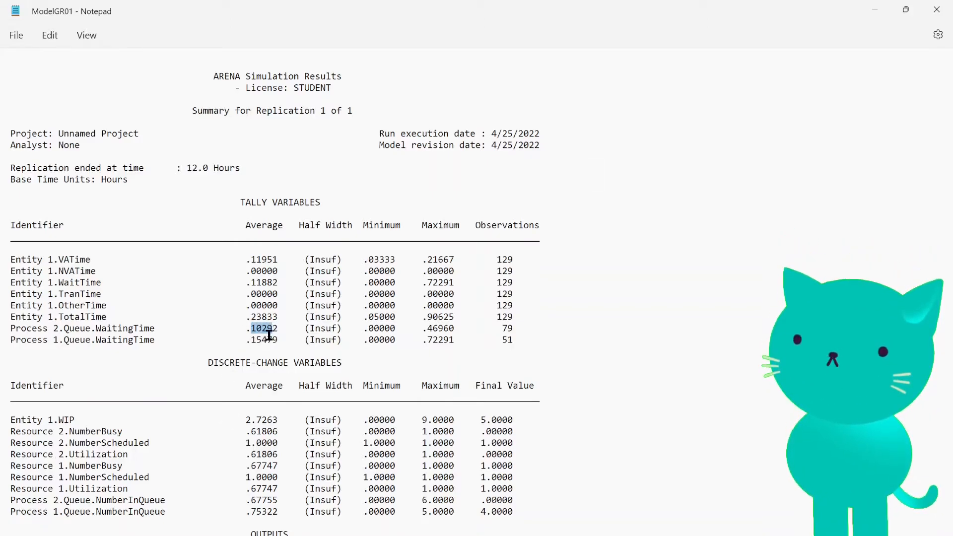
left_click(247, 340)
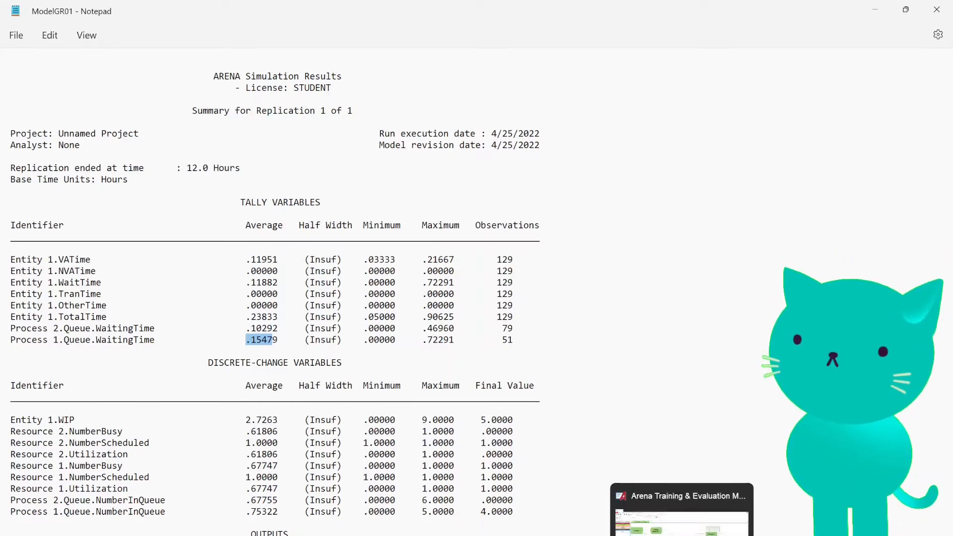
left_click(685, 511)
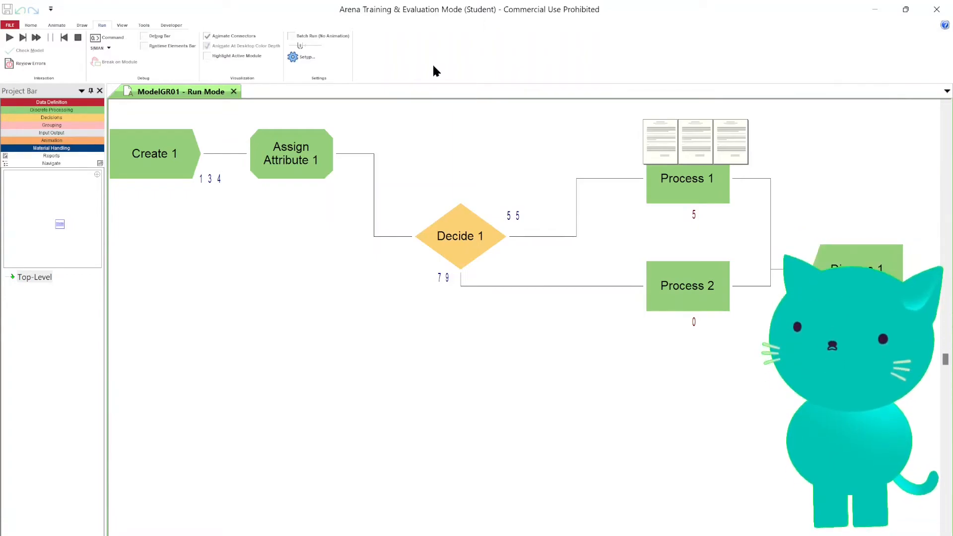
Review the Decide 1 condition in the completed run, close it unchanged, and end the run
mouse_move(737, 167)
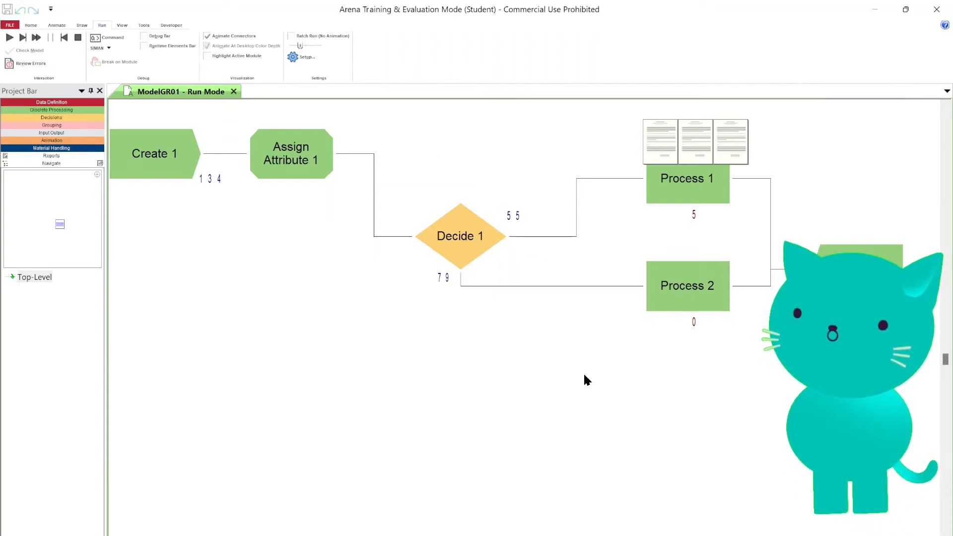
double_click(486, 222)
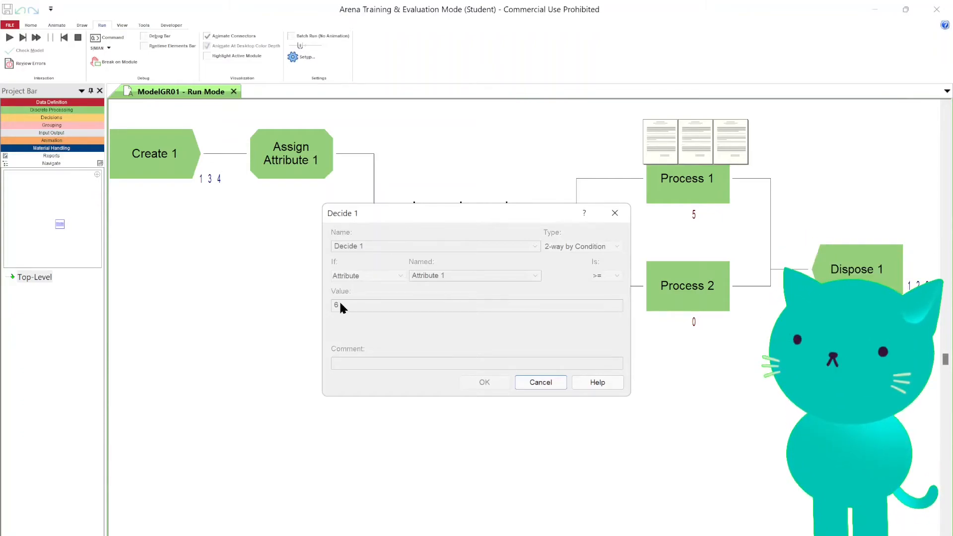
left_click(532, 381)
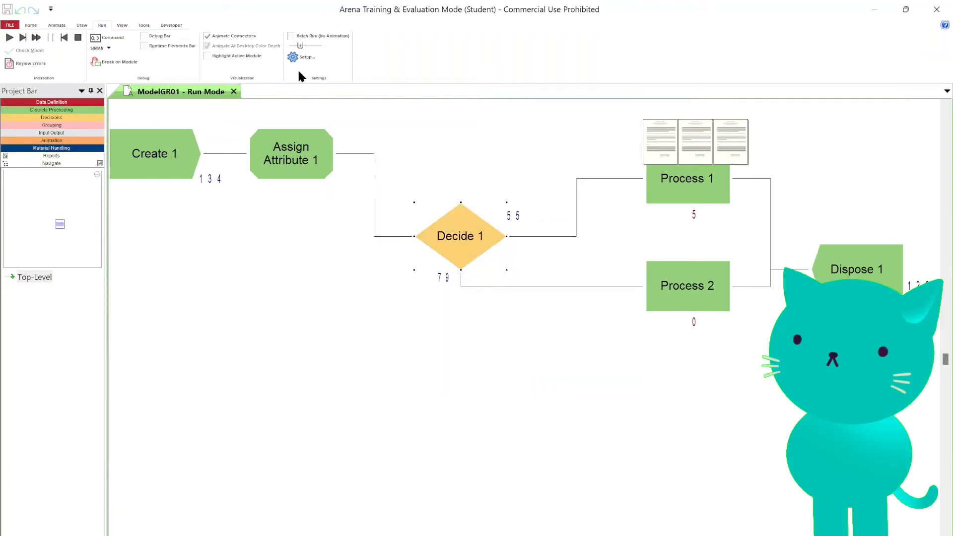
left_click(77, 38)
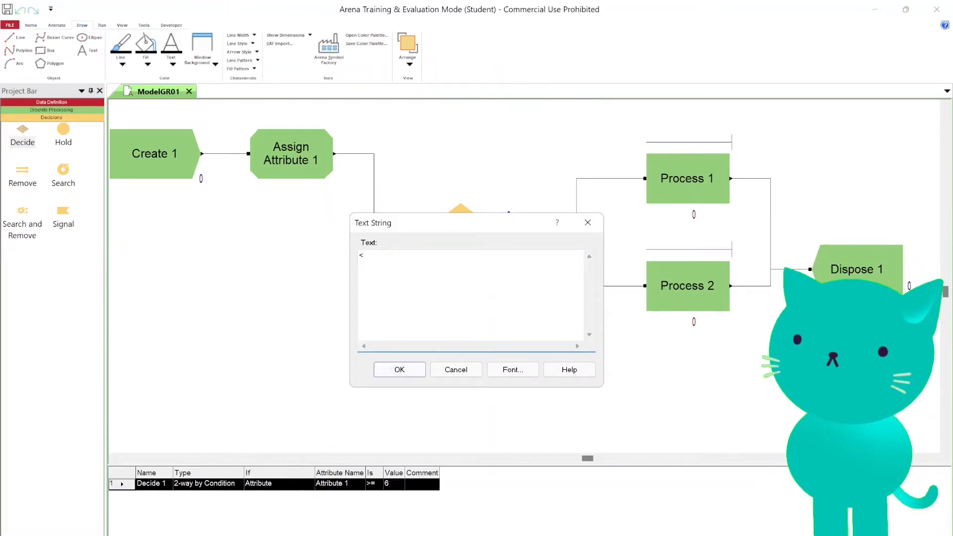
Add a text label reading "<= 5 Items" in a larger Tahoma font beneath Process 2
type("5 Items")
left_click(509, 371)
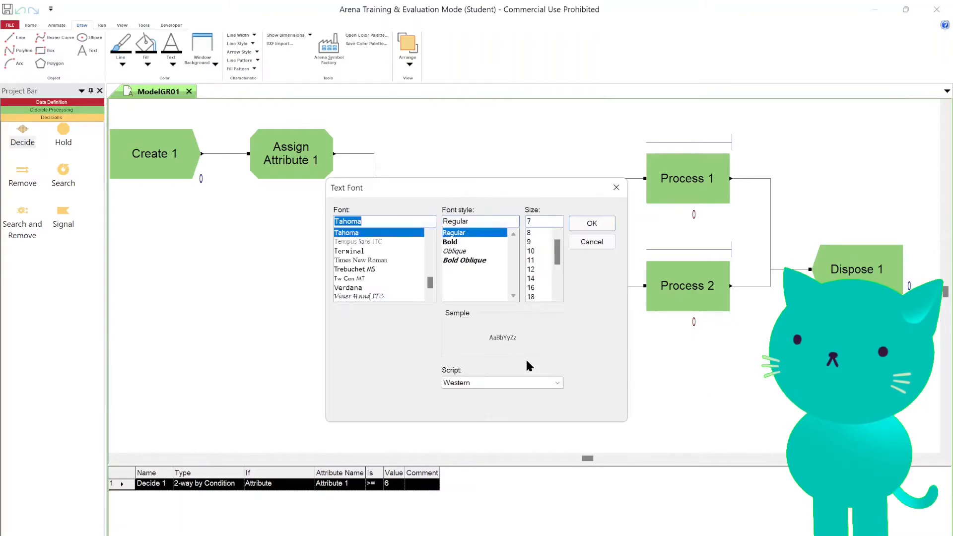
scroll(541, 265, "down", 3)
left_click(541, 249)
left_click(602, 222)
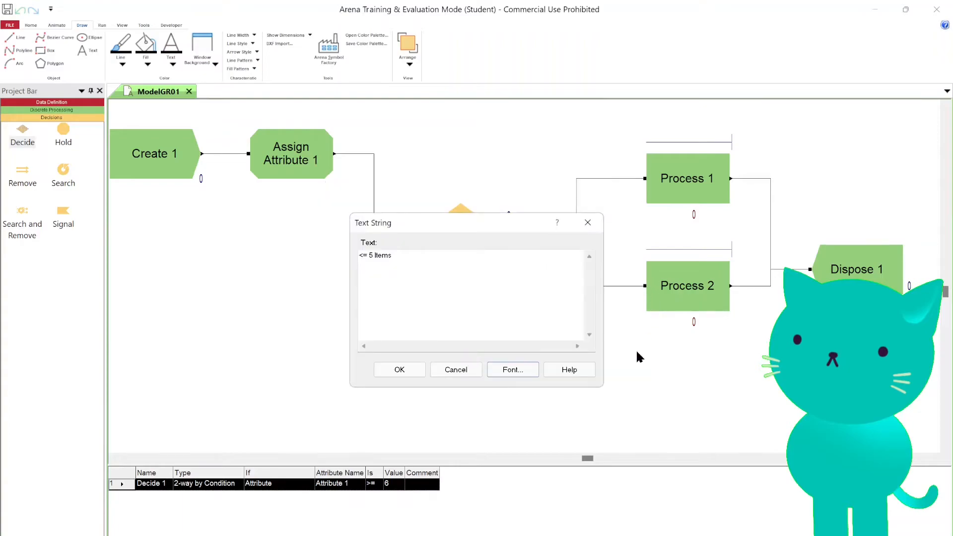
left_click(399, 370)
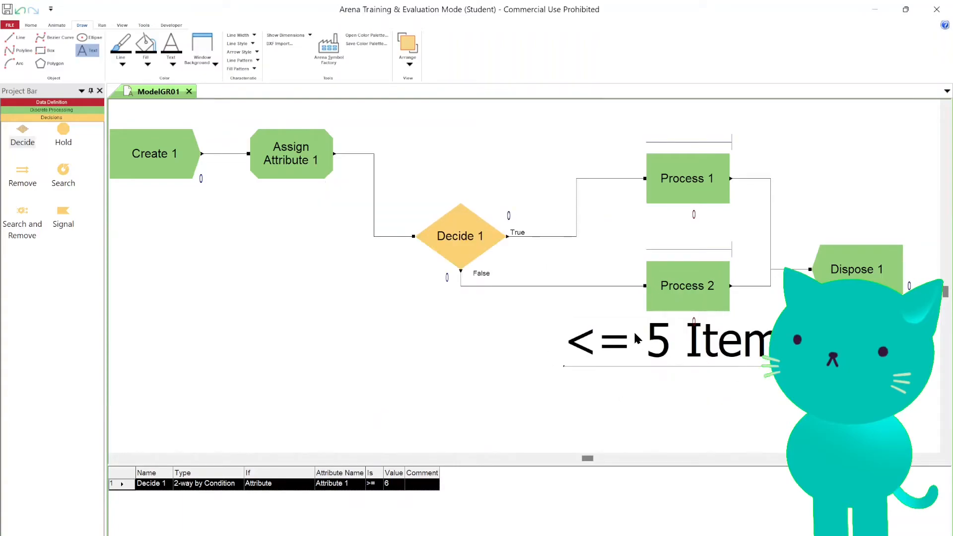
Check the Decide 1 condition on Attribute 1 again and close the settings without changes
left_click(647, 148)
double_click(446, 234)
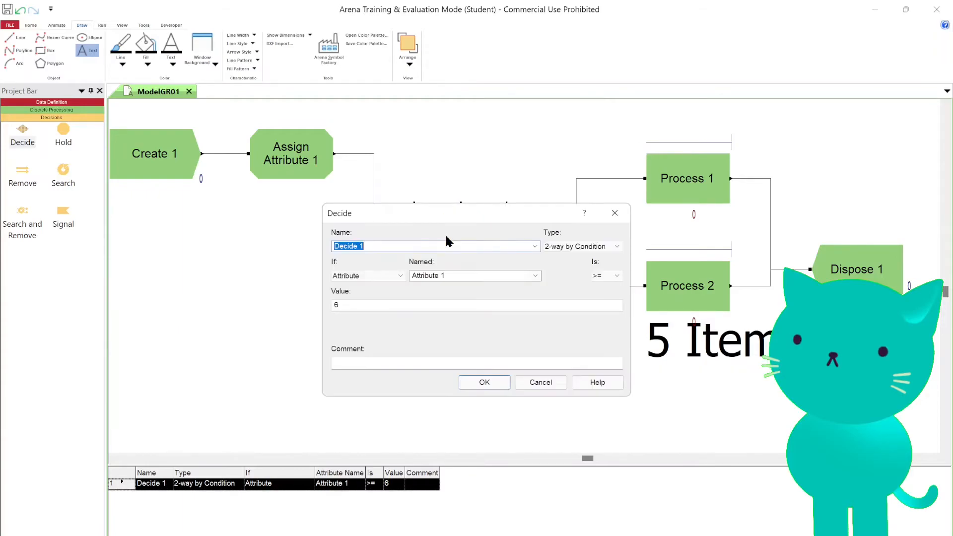
left_click(540, 382)
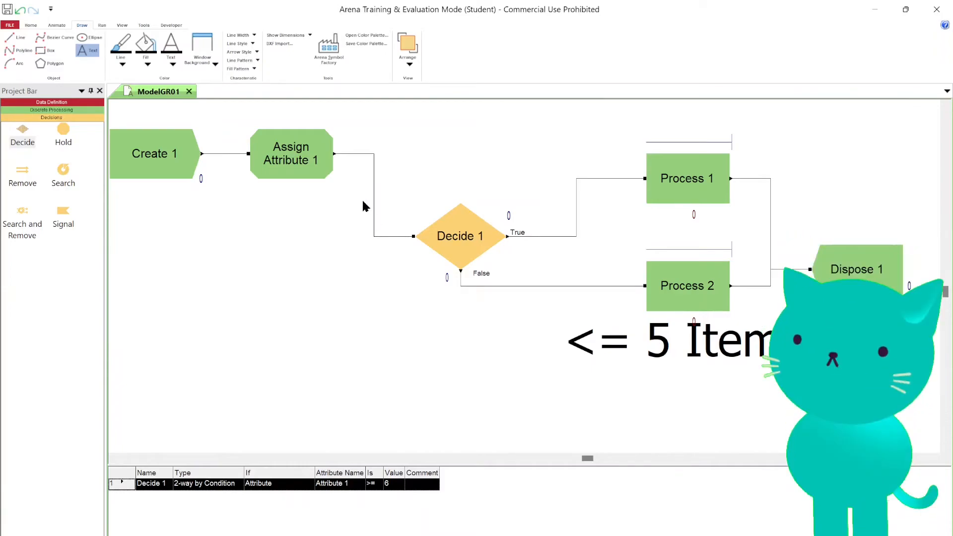
Move Assign Attribute 1 below Create 1, place a second Decide module beside it, and delete the connector from Assign Attribute 1 to Decide 1
left_click_drag(292, 163, 197, 274)
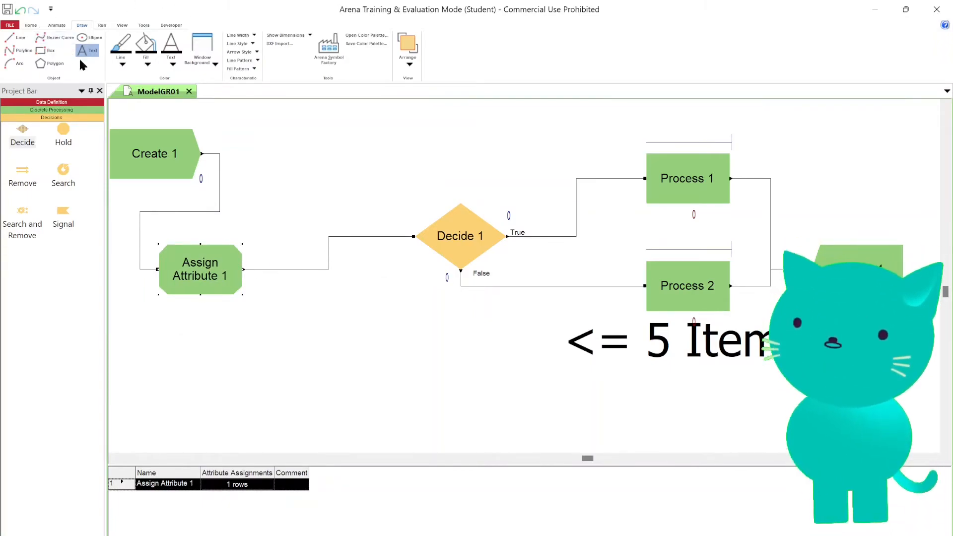
left_click_drag(22, 129, 317, 338)
left_click(297, 270)
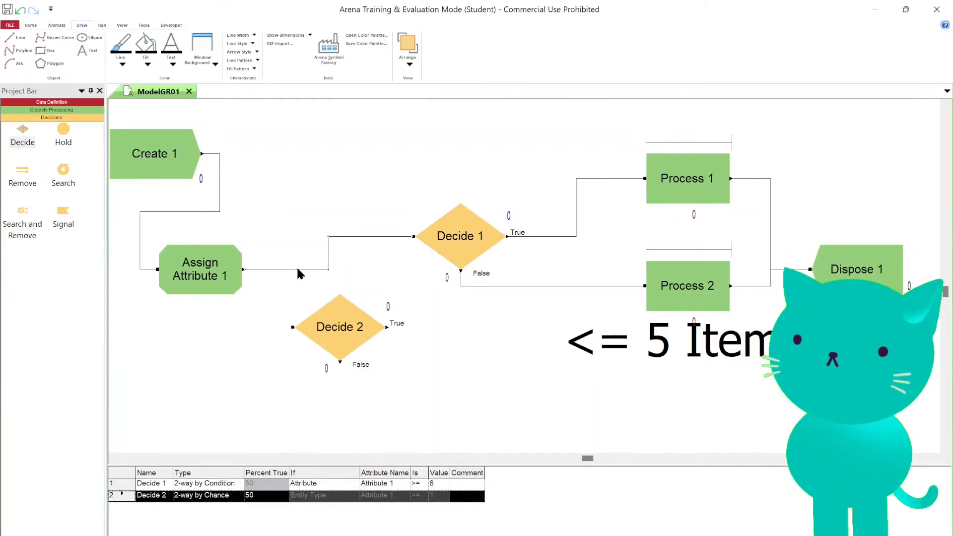
key("Delete")
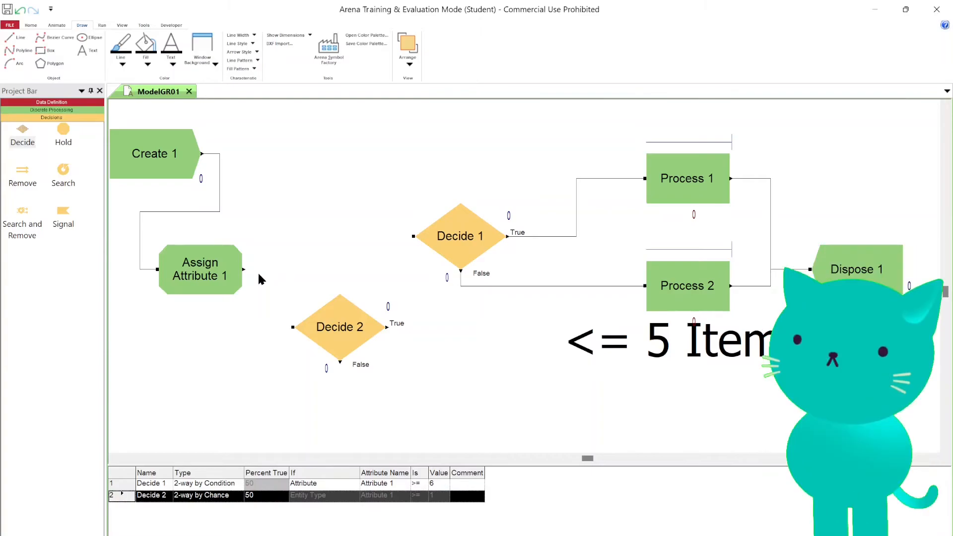